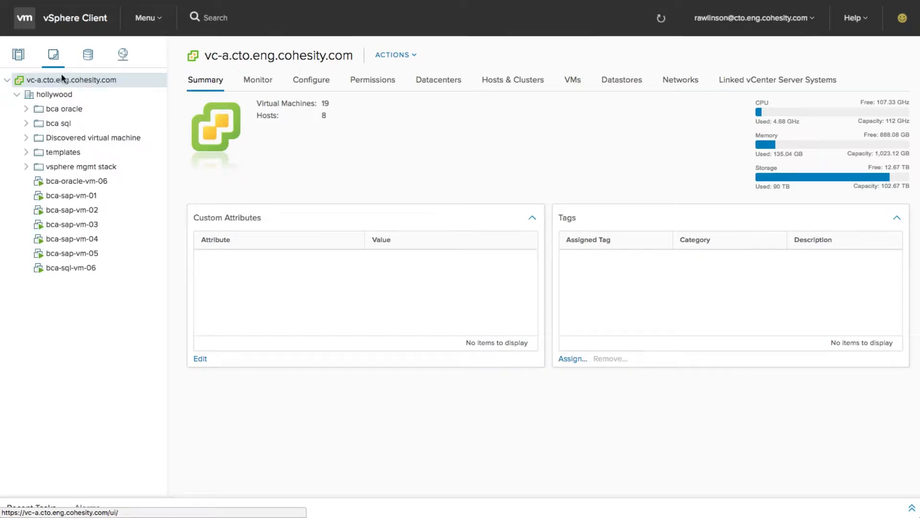
Step: Expand the bca oracle and bca sql folders under hollywood to examine the virtual machines they contain
click(27, 109)
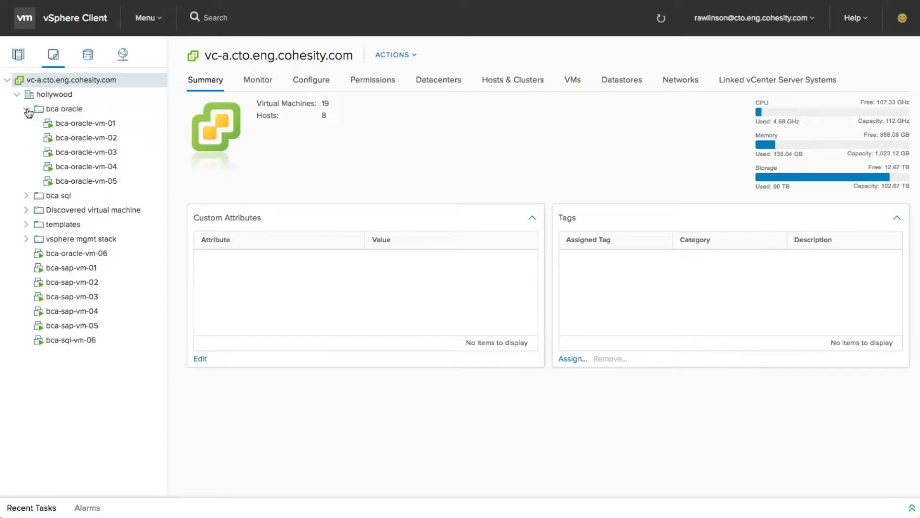
click(26, 196)
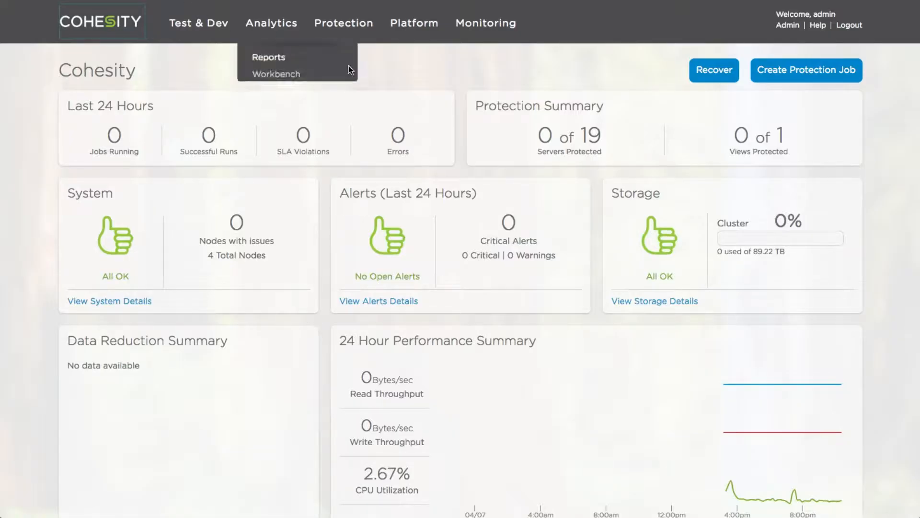
Step: In the Cohesity dashboard, start creating a Virtual Server protection job and choose the Gold protection policy
click(813, 71)
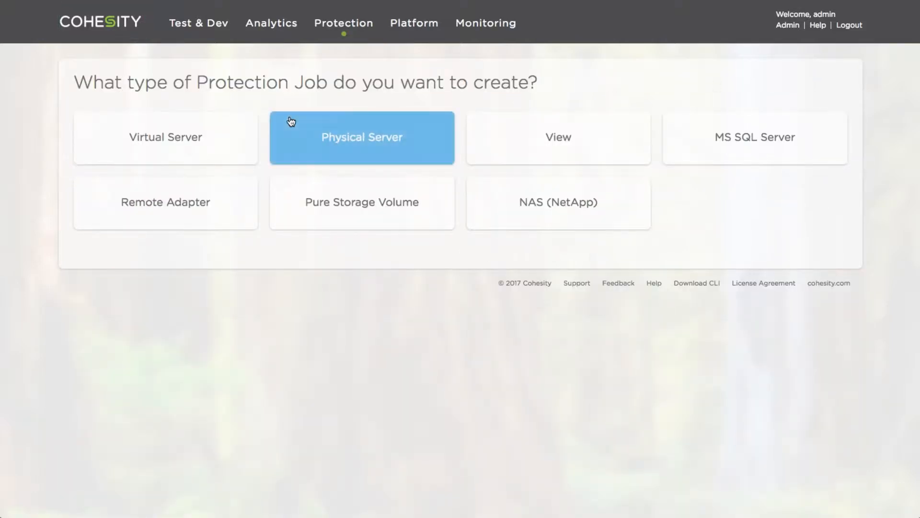
click(223, 149)
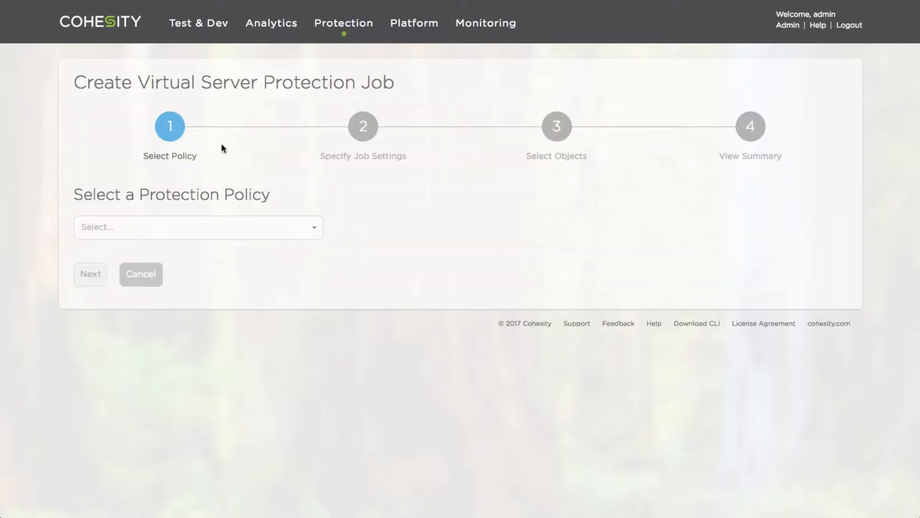
click(309, 227)
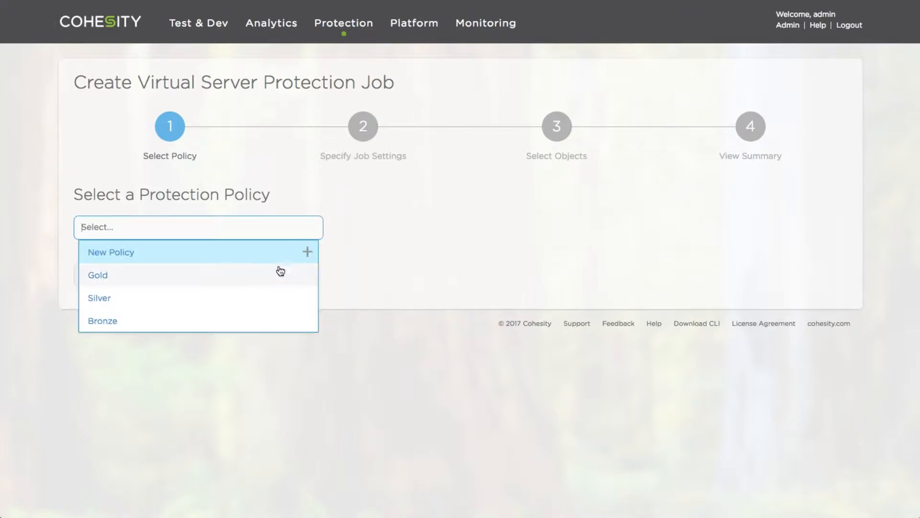
click(275, 273)
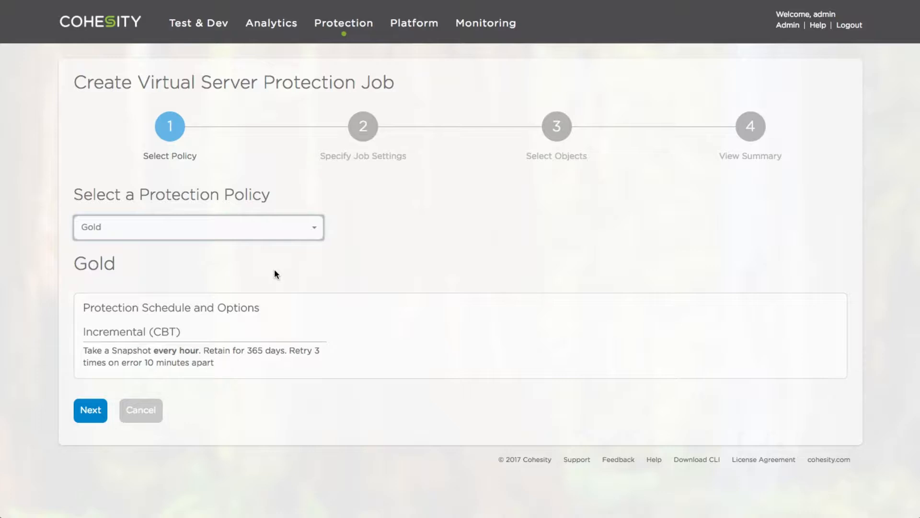
Step: Start a new server protection policy for the job and name it bca-app
click(316, 228)
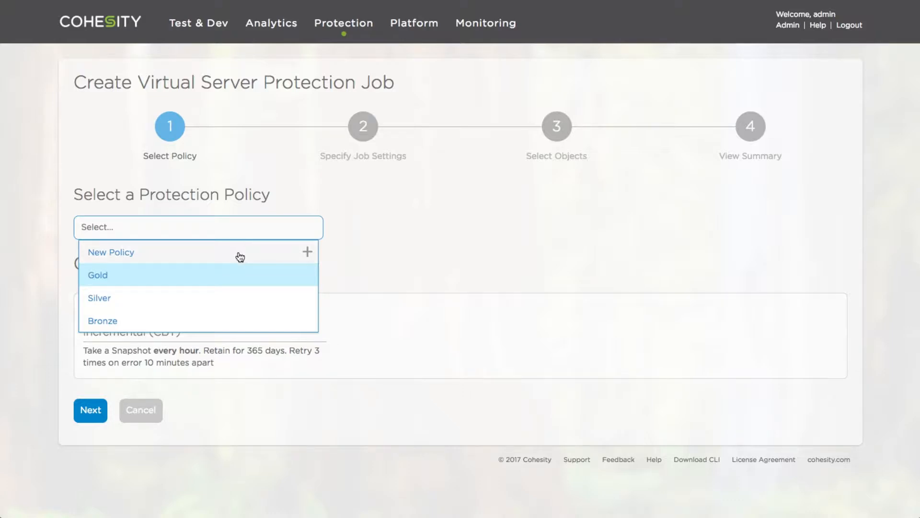
click(241, 258)
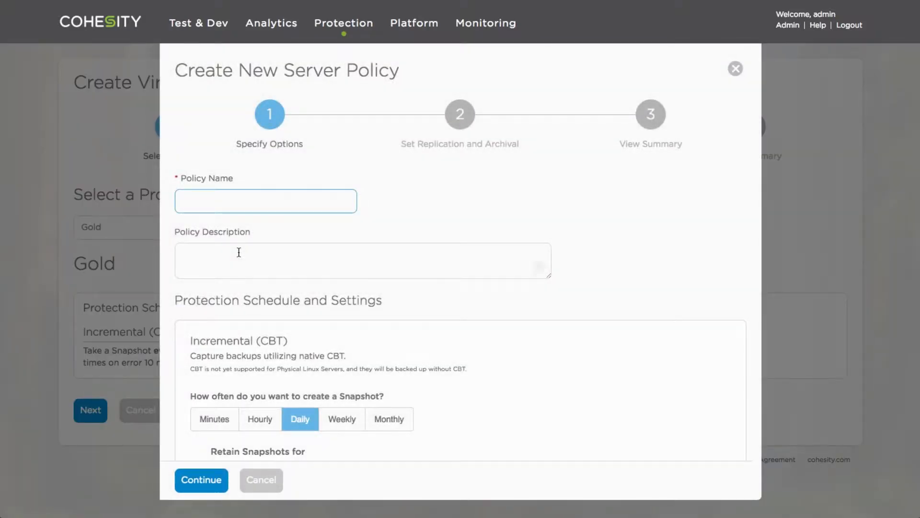
text(bca-app)
Step: Set the policy's incremental schedule to create a snapshot every 30 minutes
scroll(239, 252, down, 5)
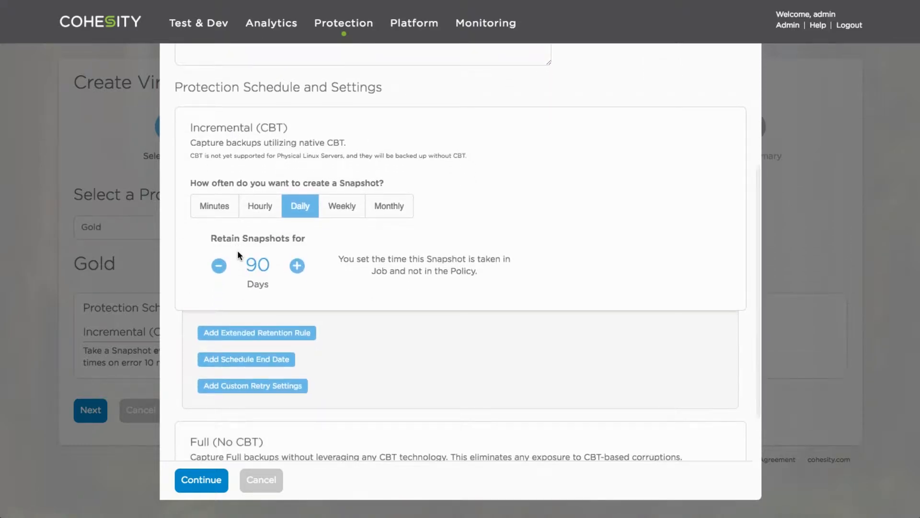
click(261, 206)
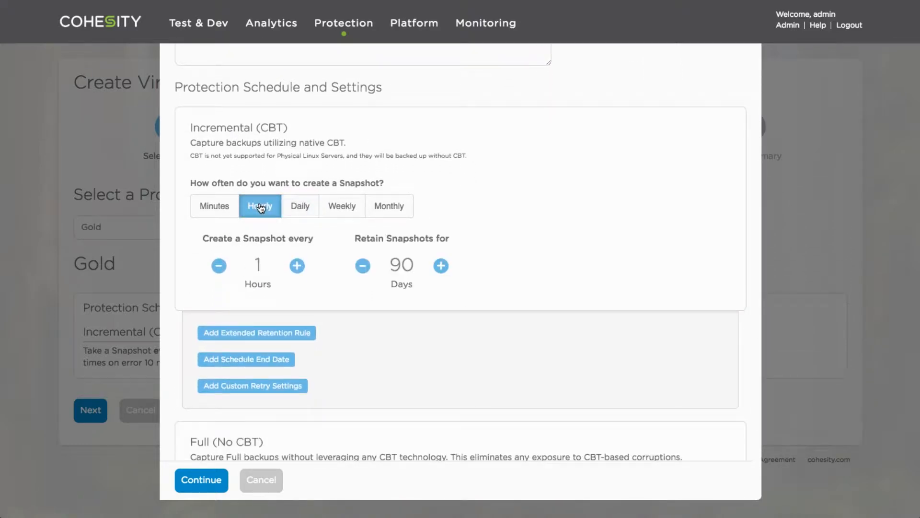
click(222, 209)
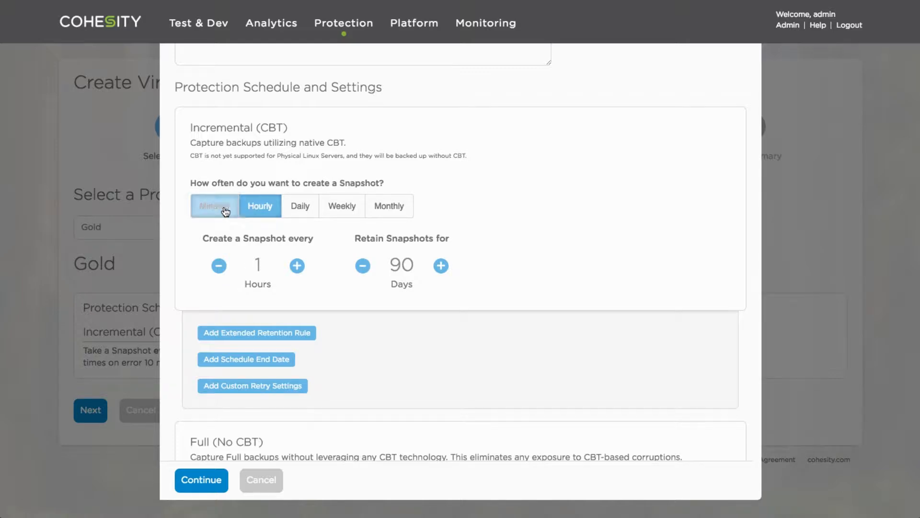
click(279, 263)
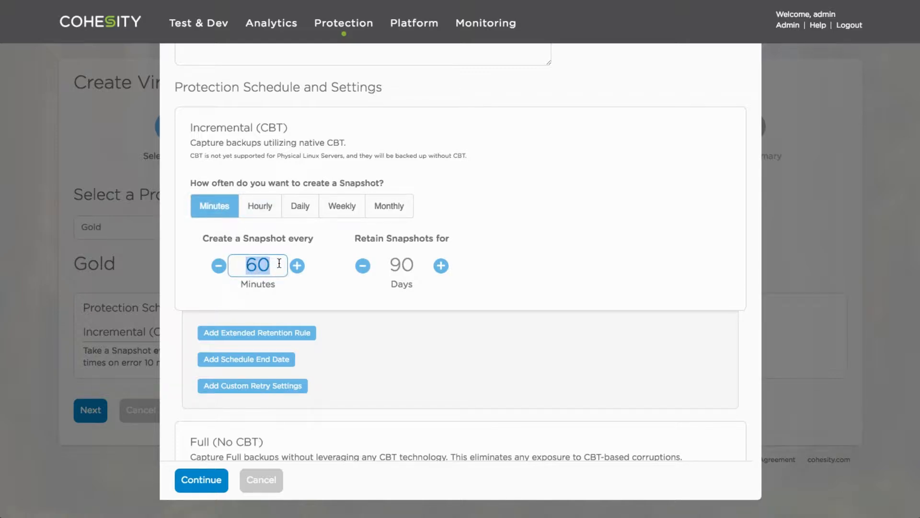
text(30)
Step: Create the policy without replication or archival settings and return to the protection job with it selected
scroll(314, 429, down, 3)
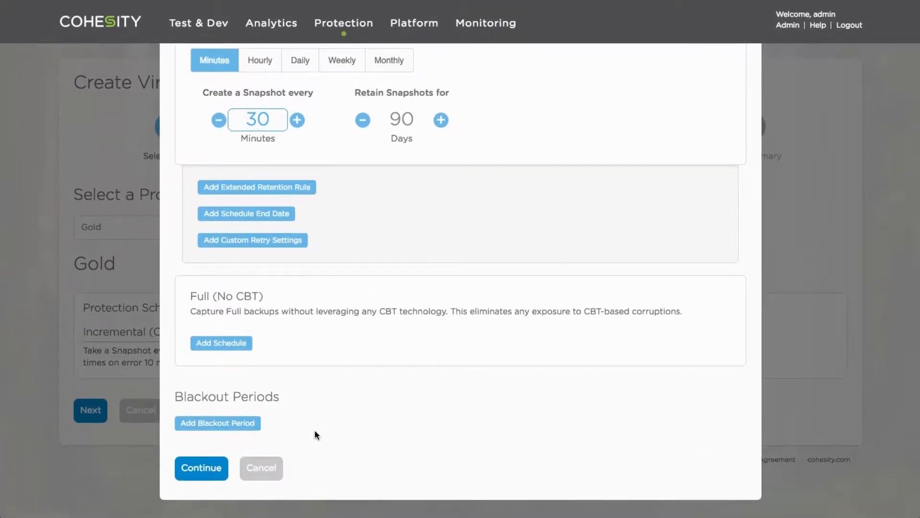
click(202, 470)
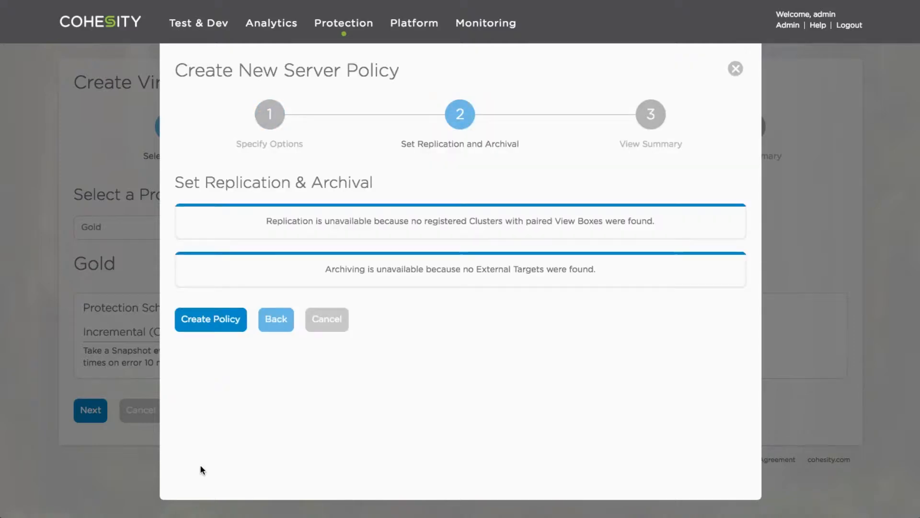
click(213, 320)
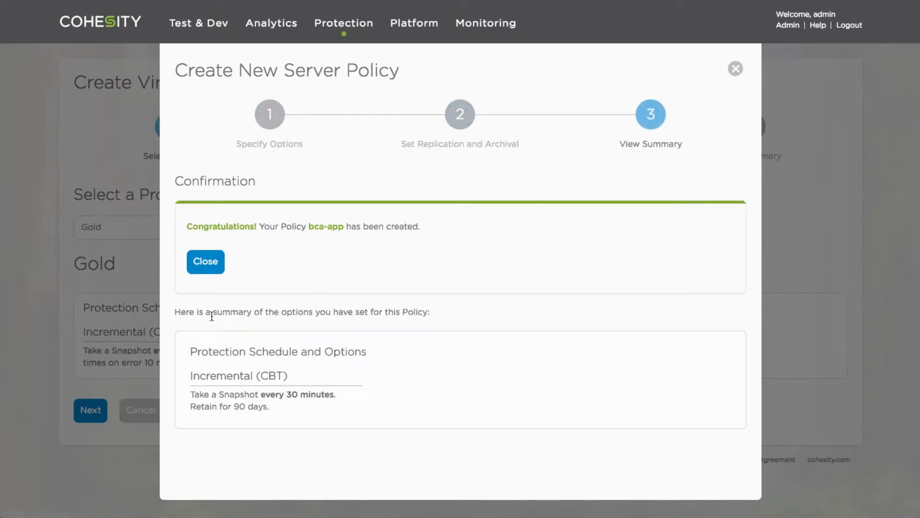
click(207, 261)
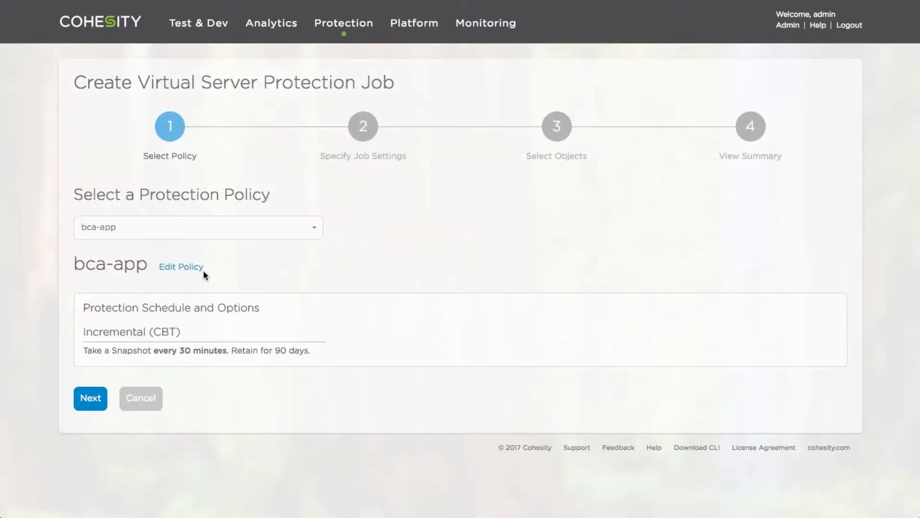
Step: Name the protection job bca-app and describe it as "Business Critical Application Protection Job (SQL and Oracle)"
click(97, 398)
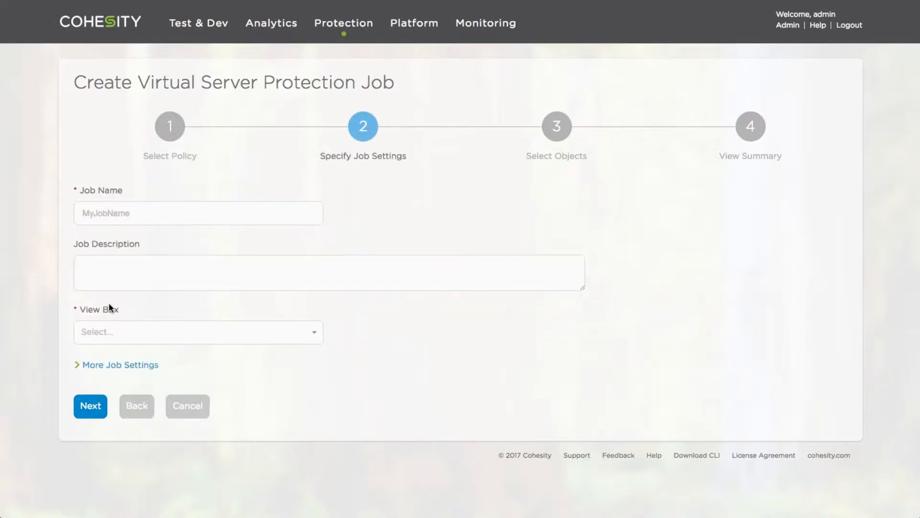
click(132, 211)
text(bca-app)
click(108, 267)
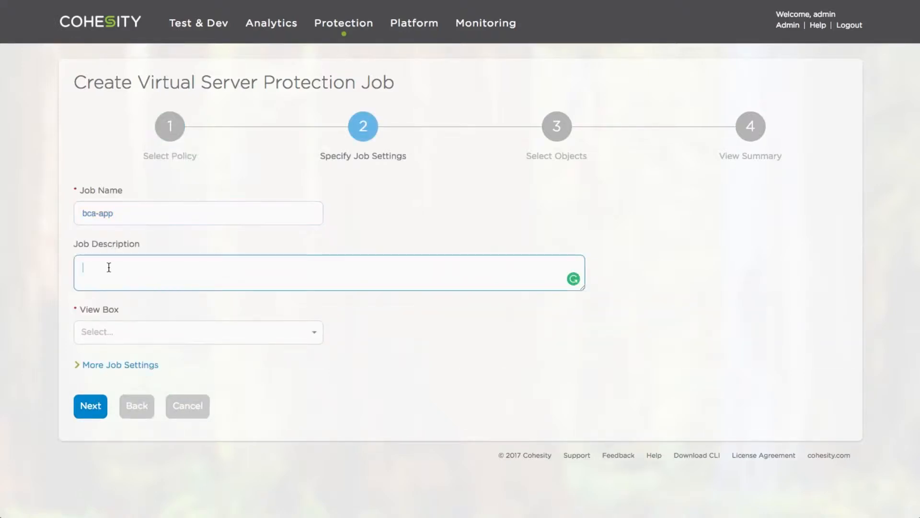
text(Business Critical Application Protection Job (SQL and Oracle))
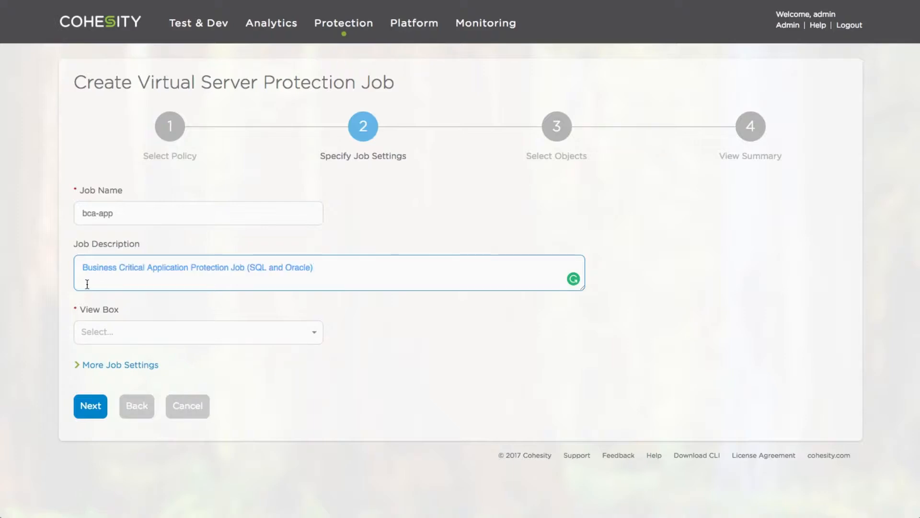
Step: Assign the PDC View Box to the job and proceed to object selection
click(313, 338)
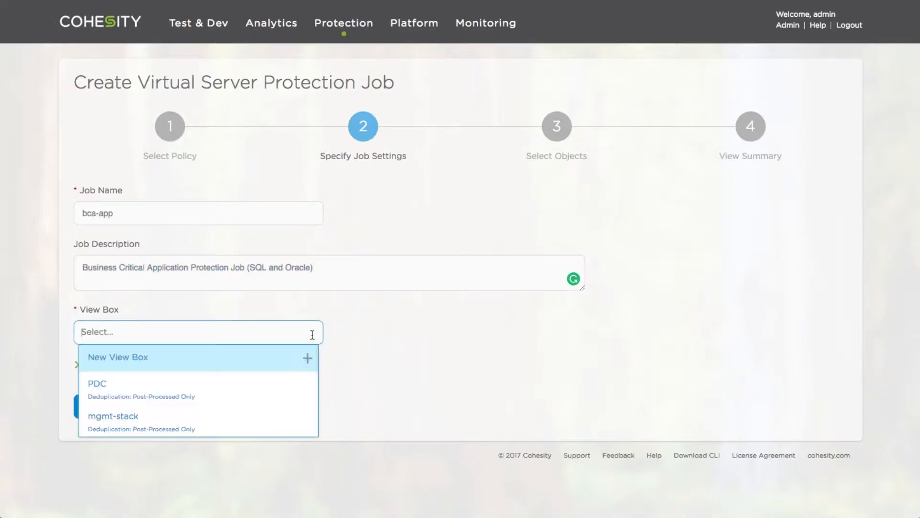
click(284, 385)
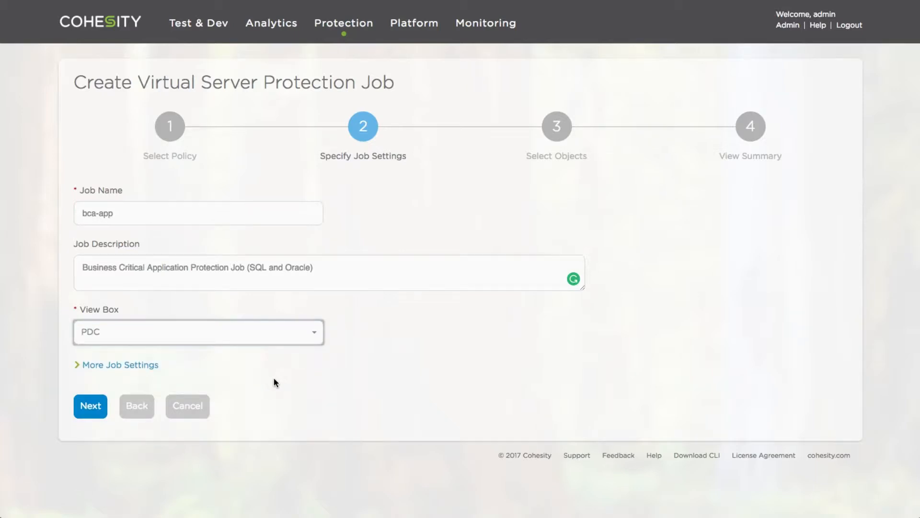
click(88, 406)
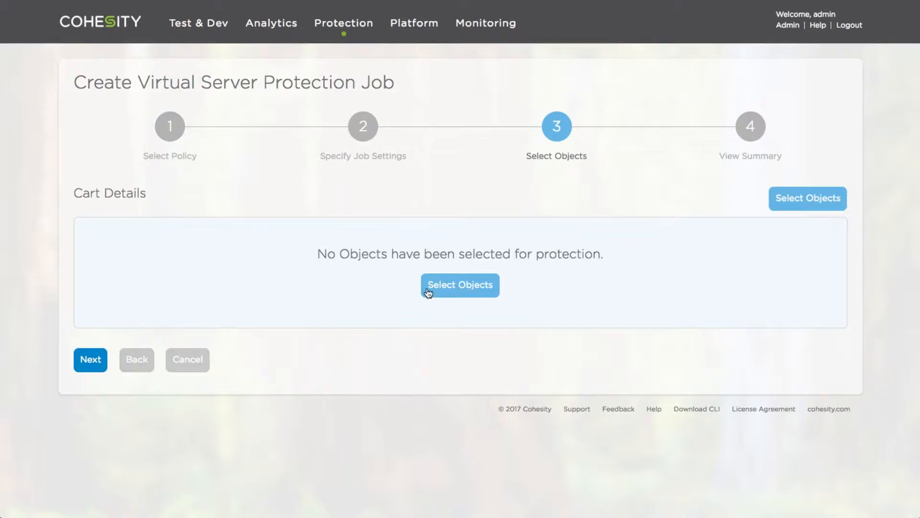
Step: Open the object selection in folder view and expand the vm folder with its bca oracle and bca sql subfolders
click(448, 286)
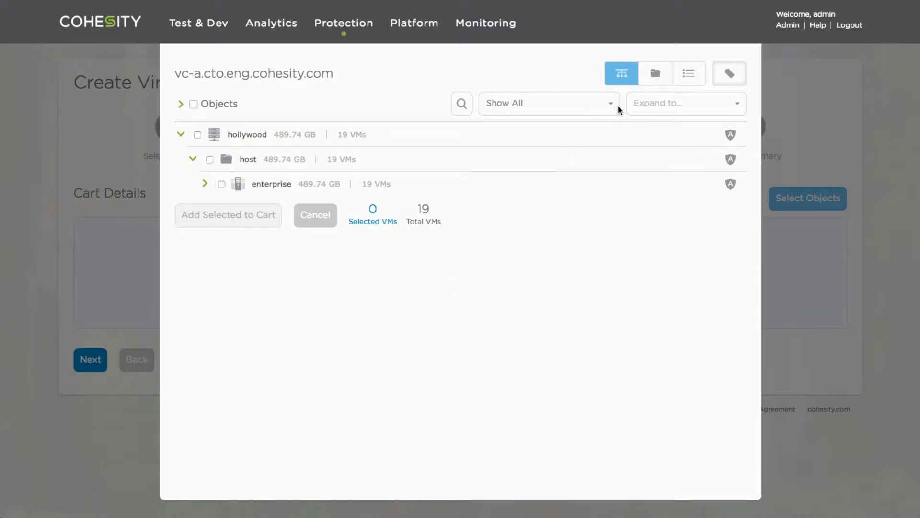
click(655, 78)
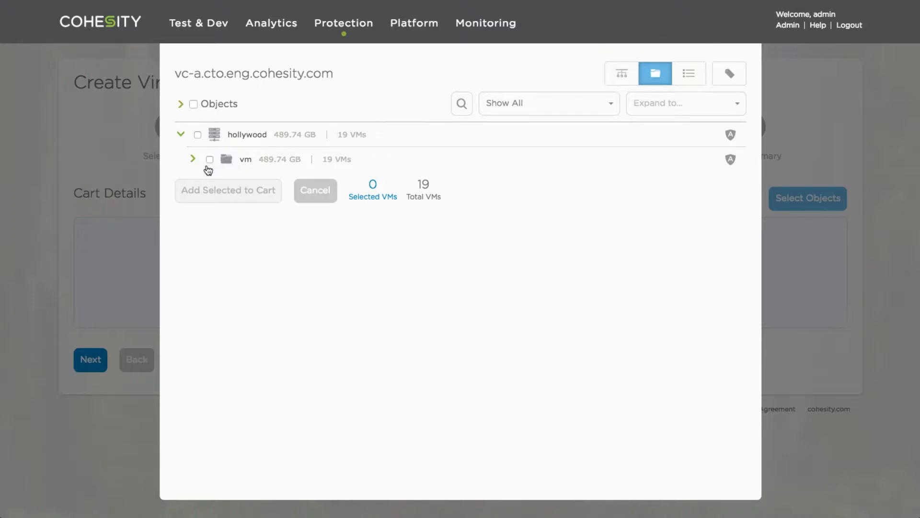
click(194, 161)
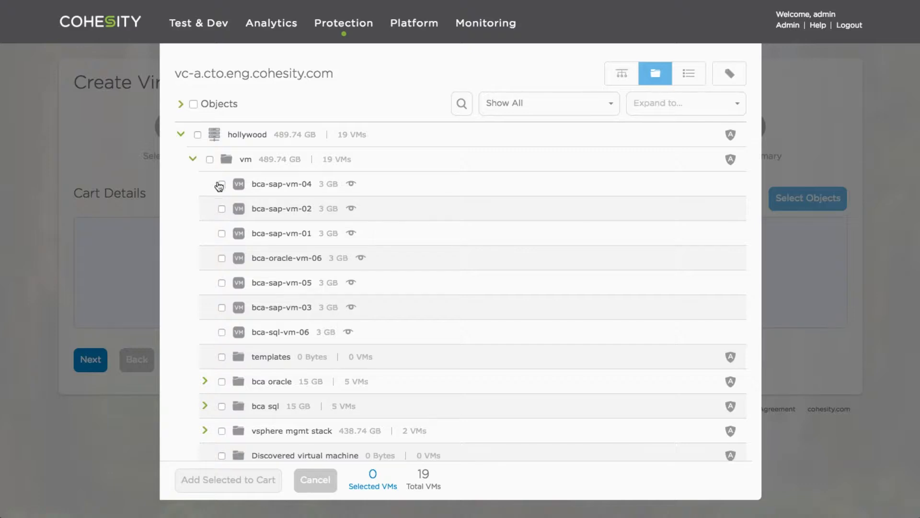
scroll(208, 298, down, 1)
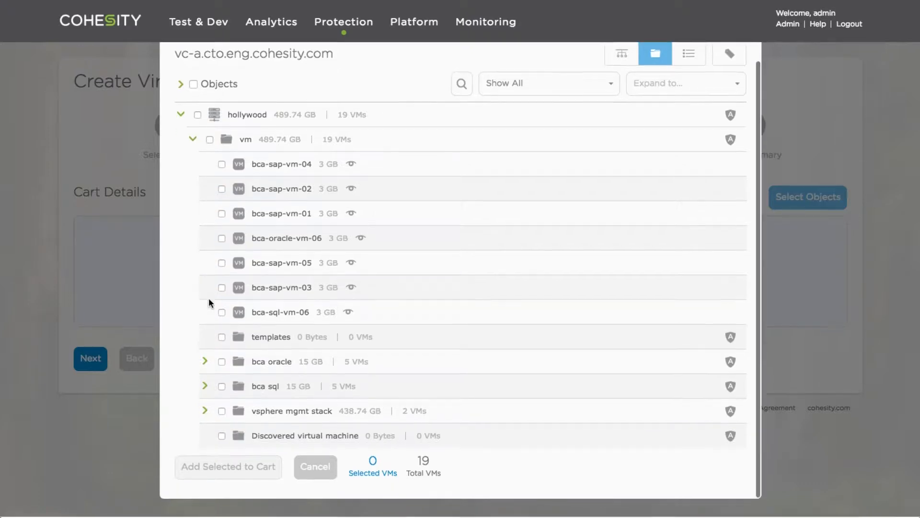
click(205, 363)
scroll(206, 367, down, 5)
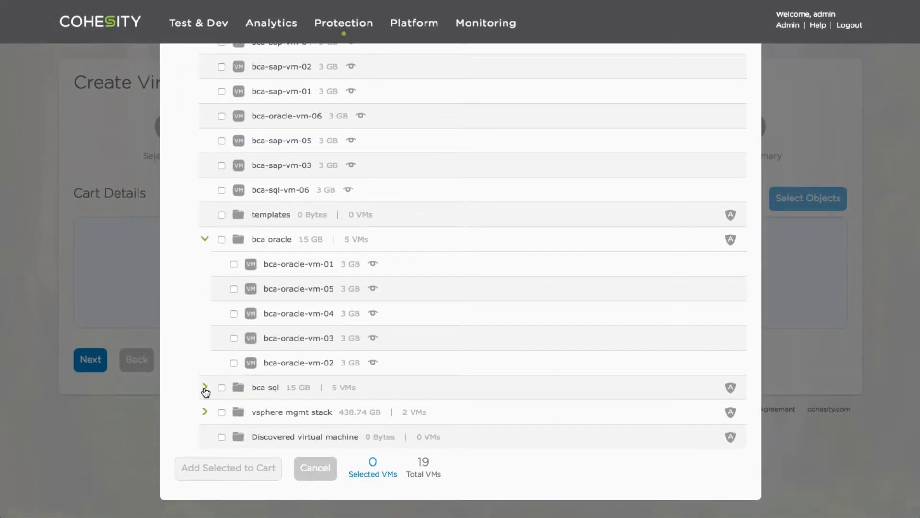
click(205, 388)
scroll(206, 390, down, 4)
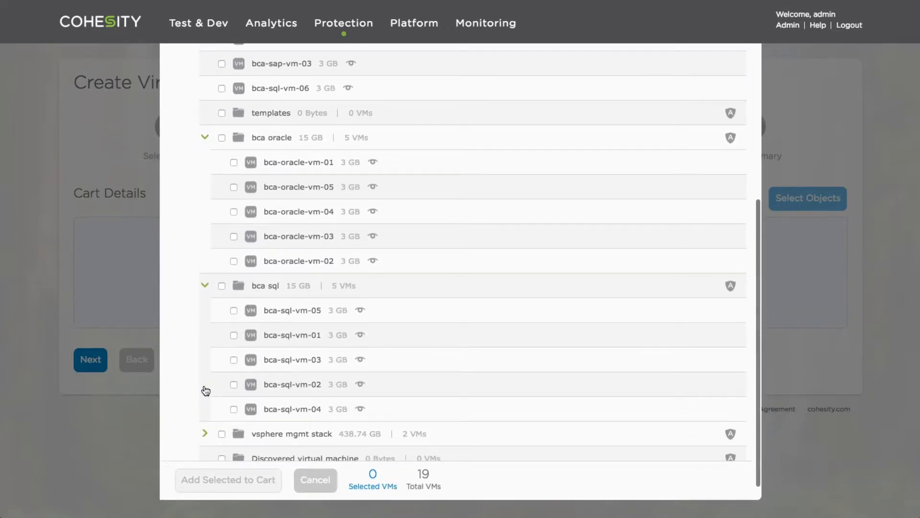
click(233, 163)
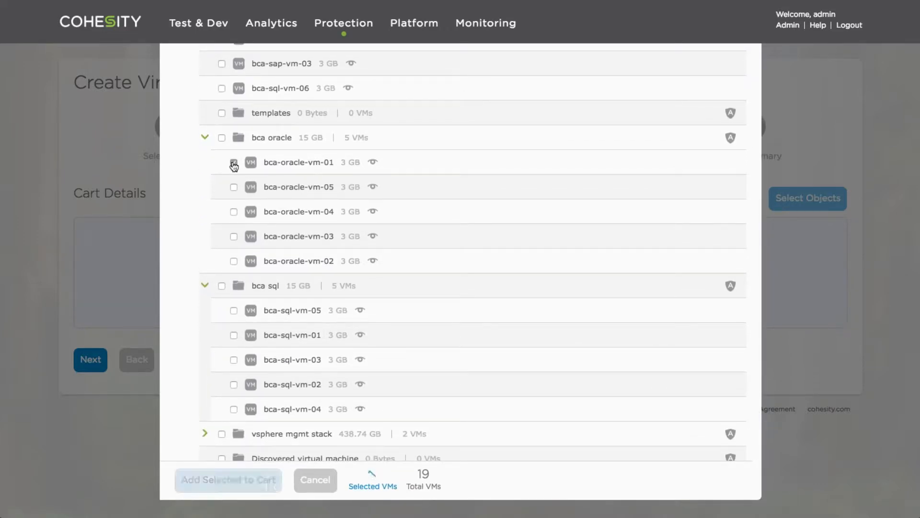
click(235, 190)
click(235, 212)
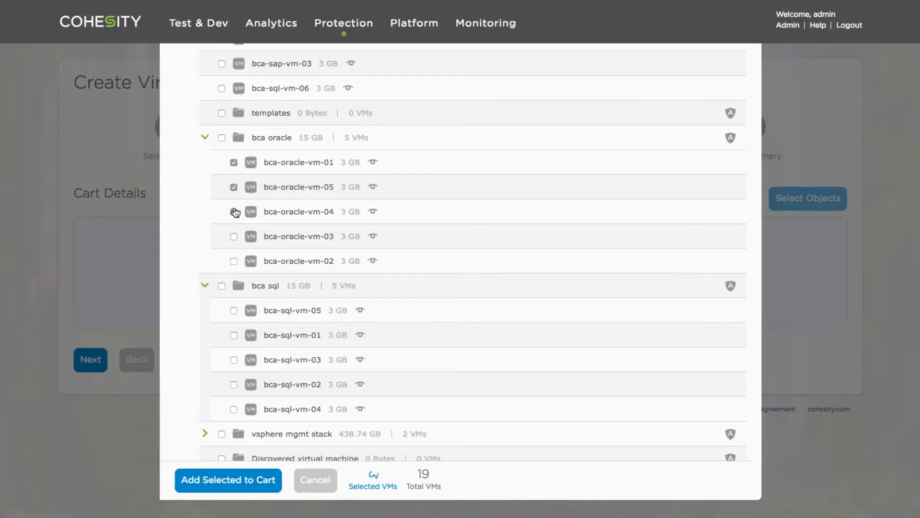
click(234, 237)
click(235, 262)
click(235, 262)
click(234, 237)
click(234, 212)
click(234, 187)
click(234, 162)
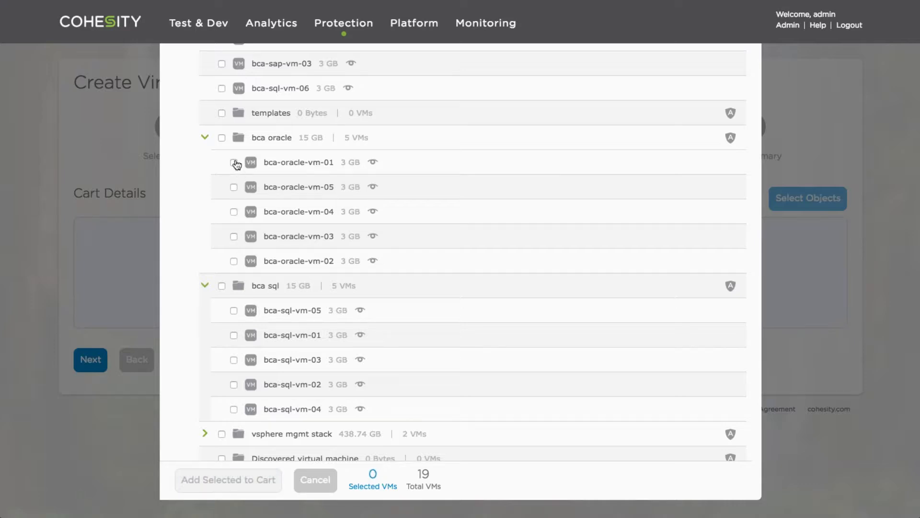
Step: Select the entire bca oracle and bca sql folders and enable Auto Protect for both
click(222, 138)
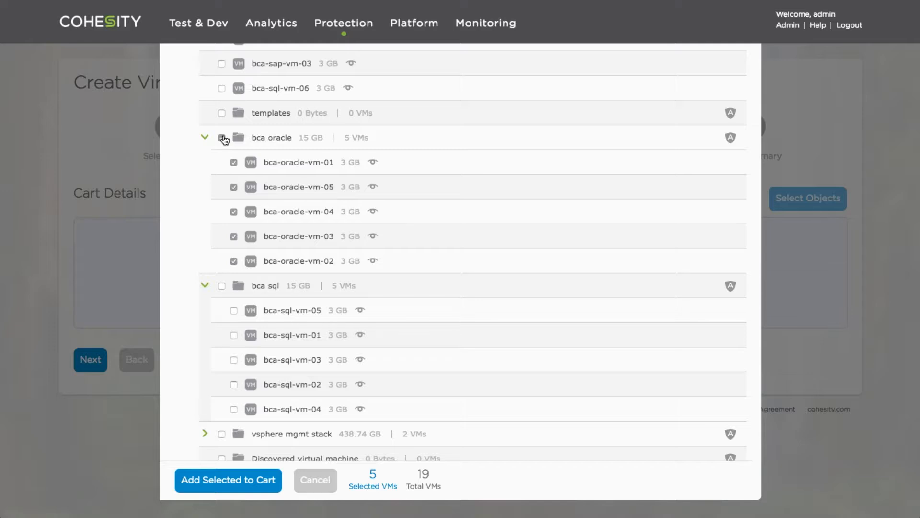
click(222, 286)
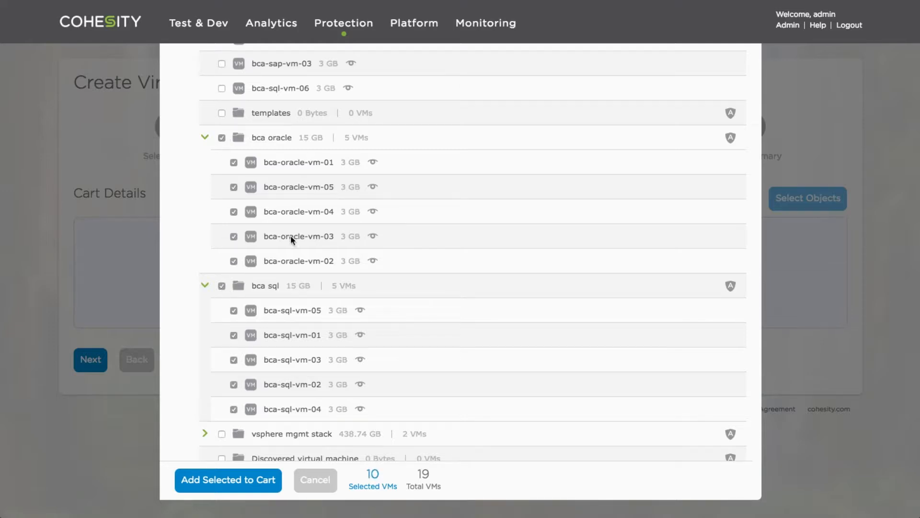
click(730, 139)
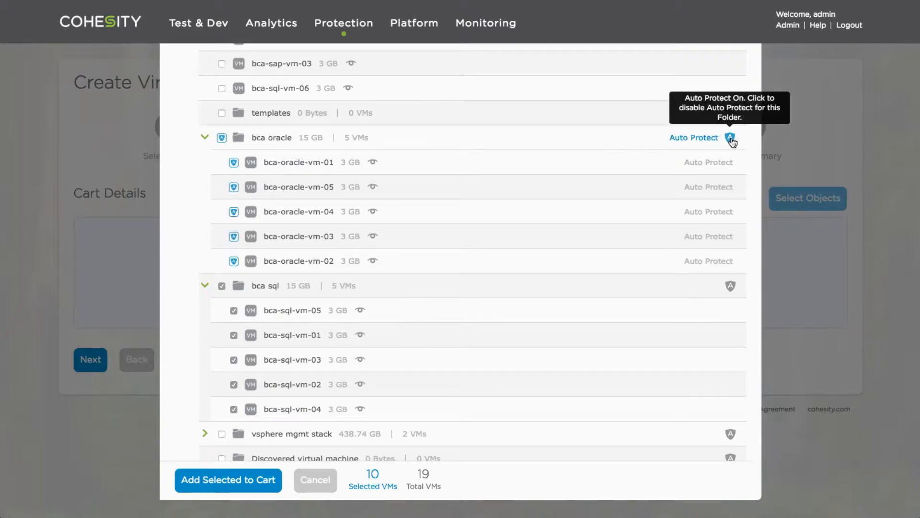
click(730, 287)
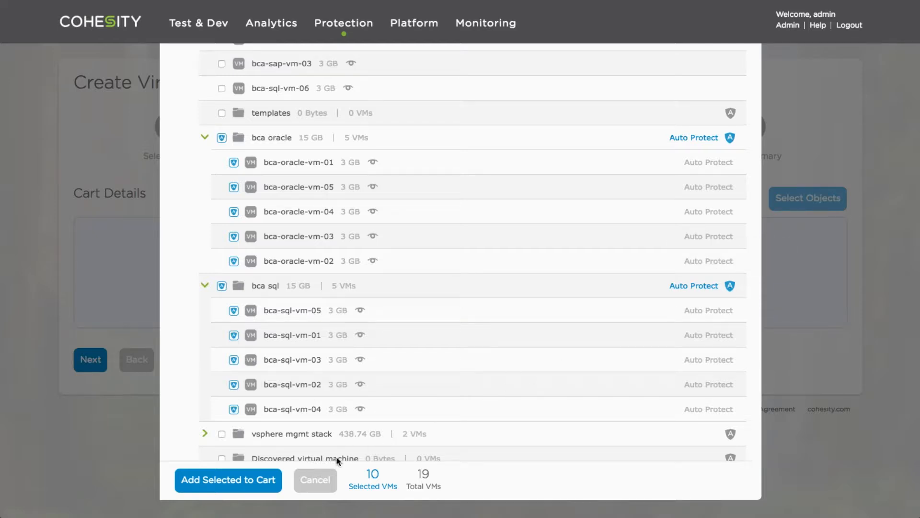
Step: Add the two selected folders to the cart, finish creating the protection job, and open its details
click(242, 482)
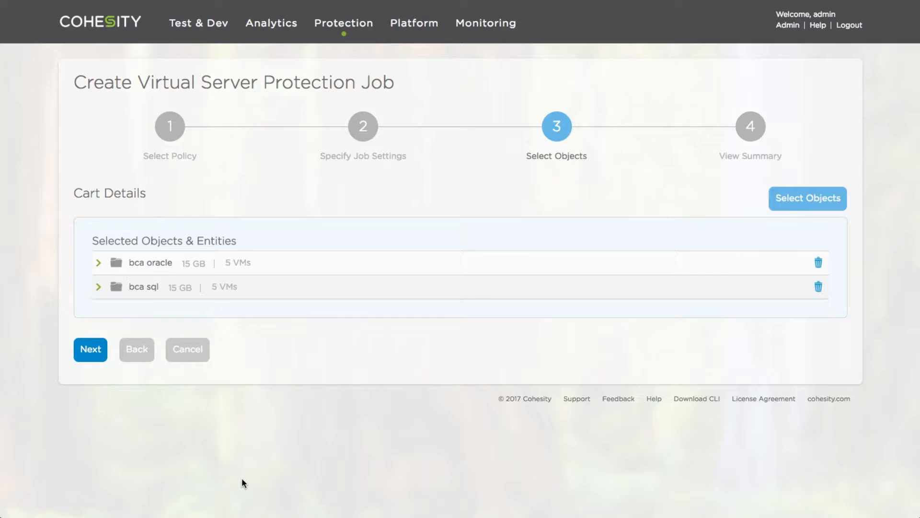
click(91, 350)
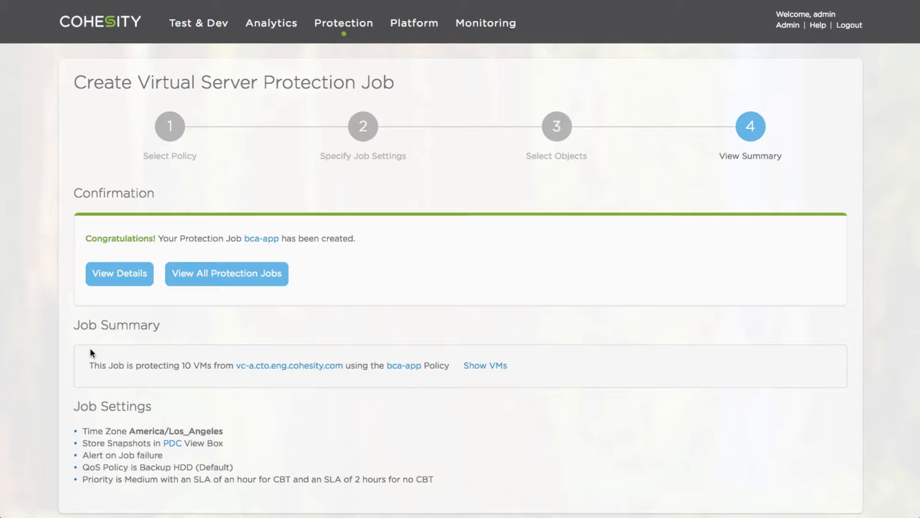
click(138, 278)
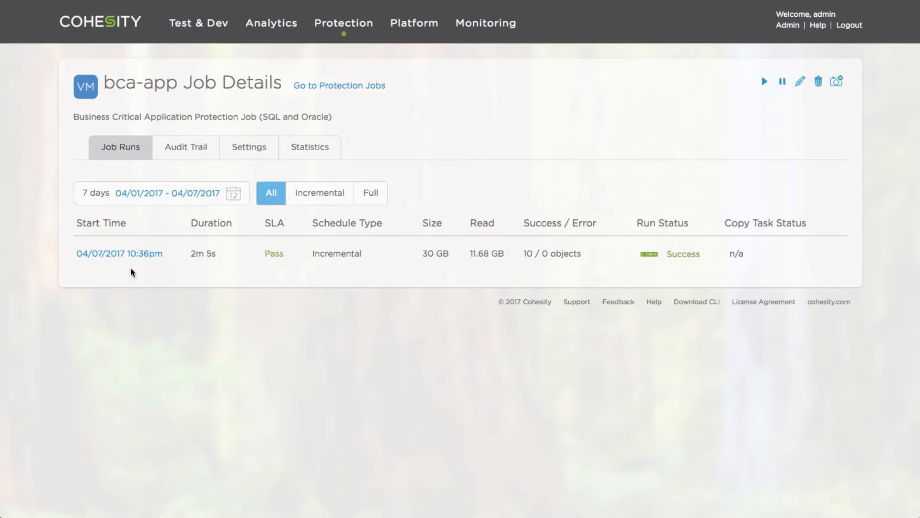
Step: Open the job's 04/07/2017 10:36pm run, examine each virtual machine's backup status, and return to the job details
click(131, 255)
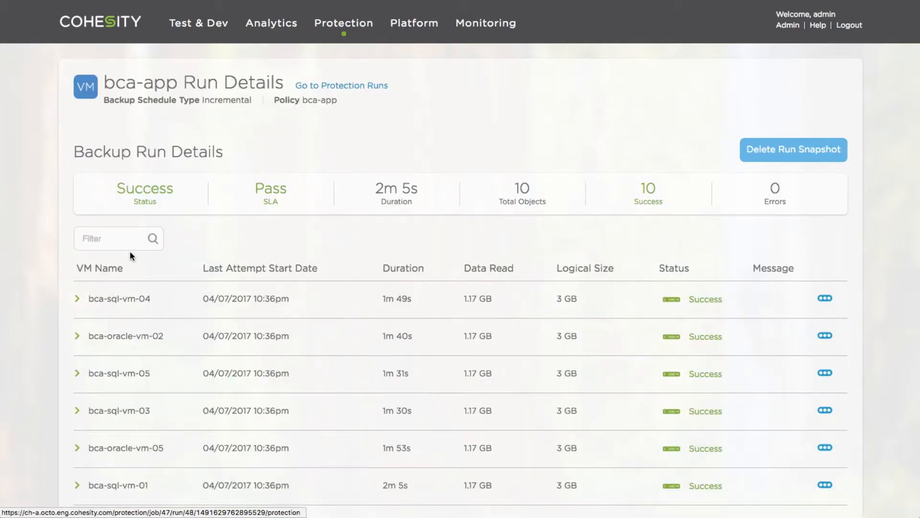
scroll(185, 344, down, 3)
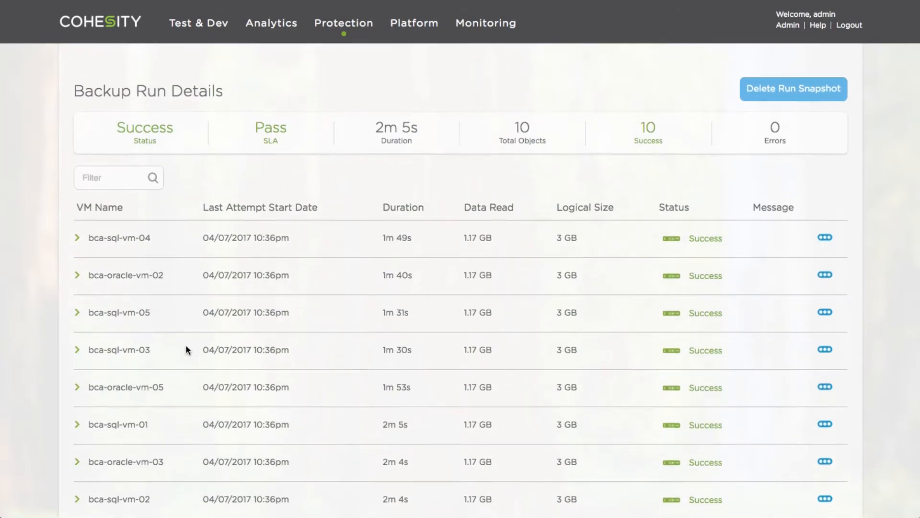
scroll(185, 344, down, 2)
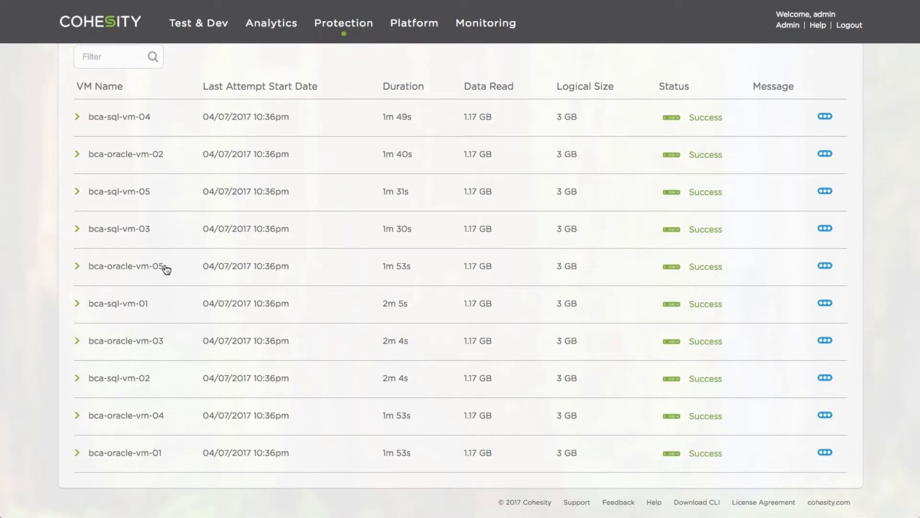
scroll(162, 122, up, 5)
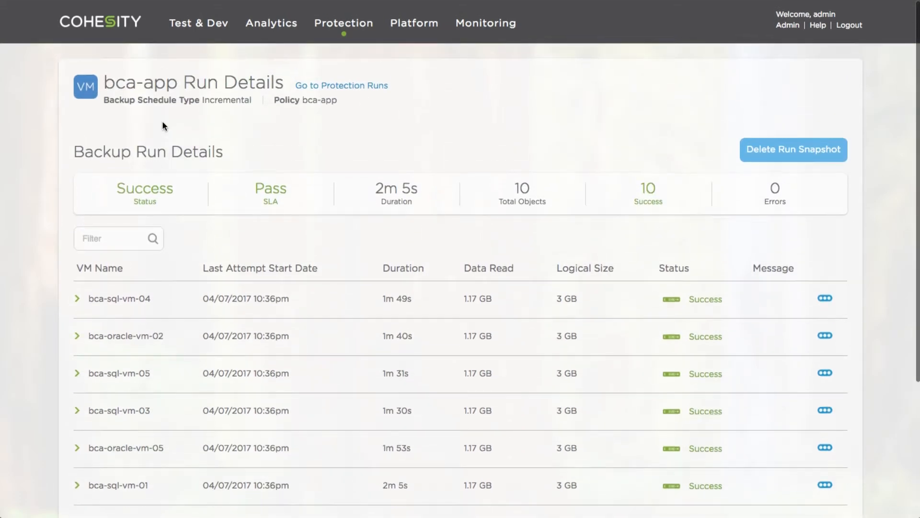
click(348, 90)
Step: Open the protection jobs overview and view the bca-app entry in the job list
mouse_move(349, 30)
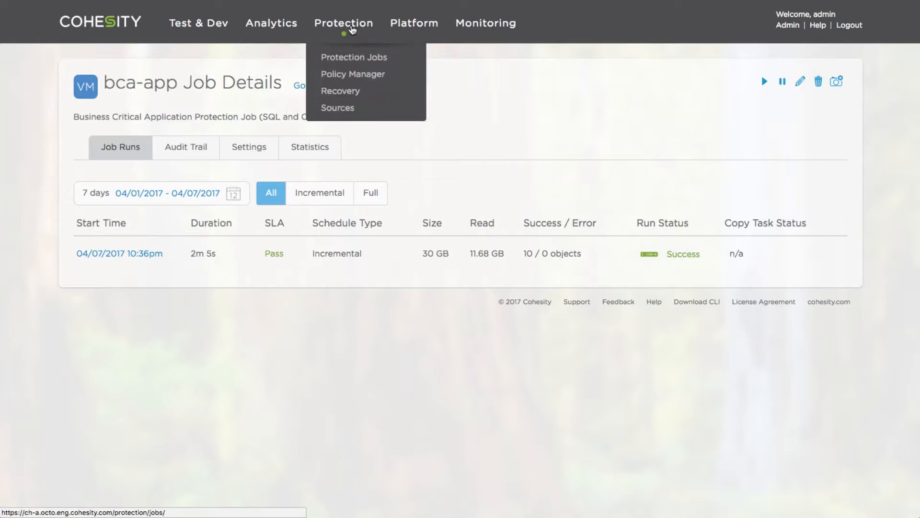
click(352, 57)
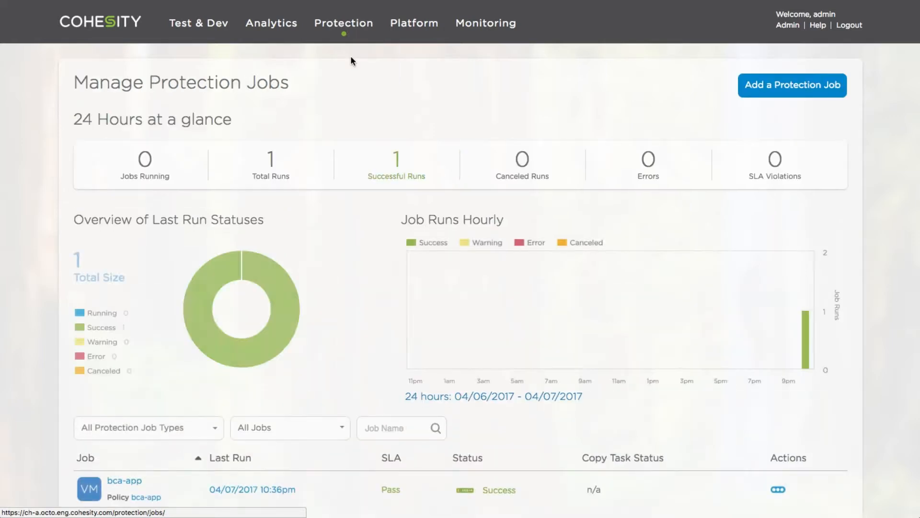
scroll(327, 313, down, 2)
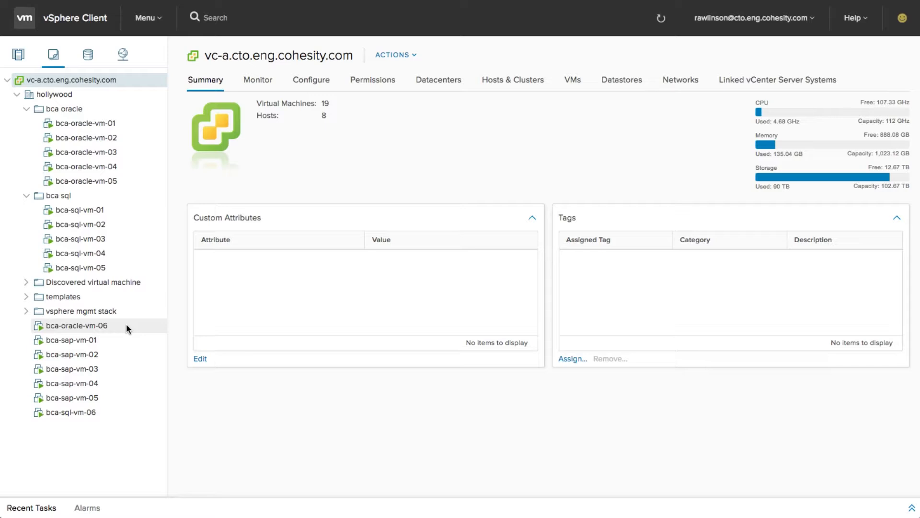
Step: In vSphere Client, list the vCenter's VMs and move bca-oracle-vm-06 into the bca oracle folder and bca-sql-vm-06 into bca sql
click(570, 80)
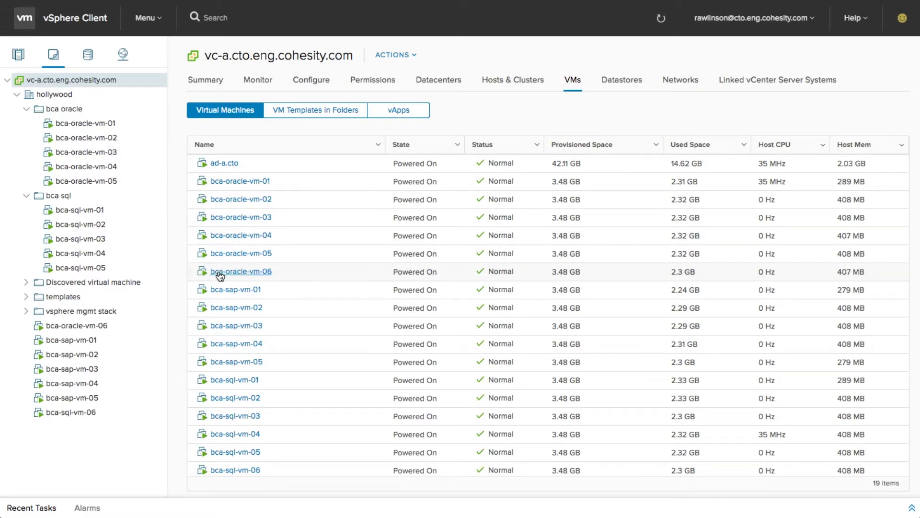
drag(220, 276, 80, 111)
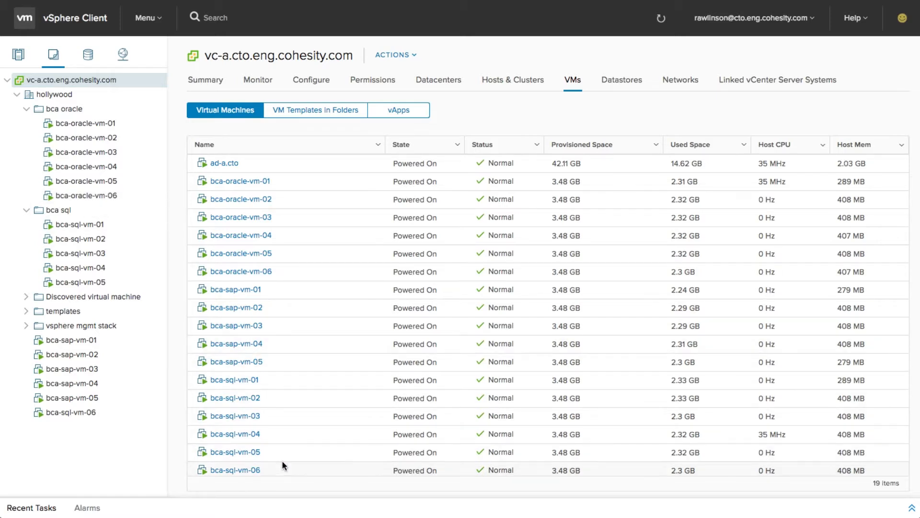
drag(243, 471, 74, 210)
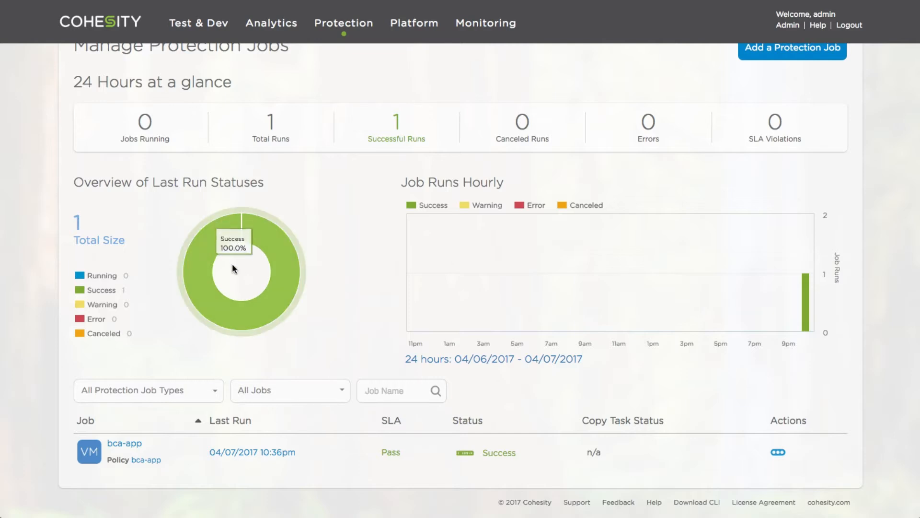
Step: Back in Cohesity, view the bca-app job's settings, open the job for editing, and advance to its selected objects
click(125, 444)
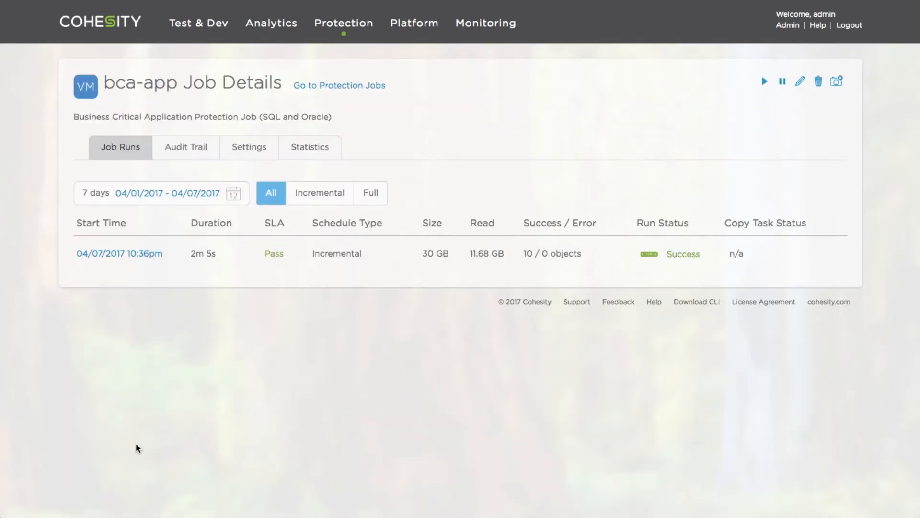
click(238, 149)
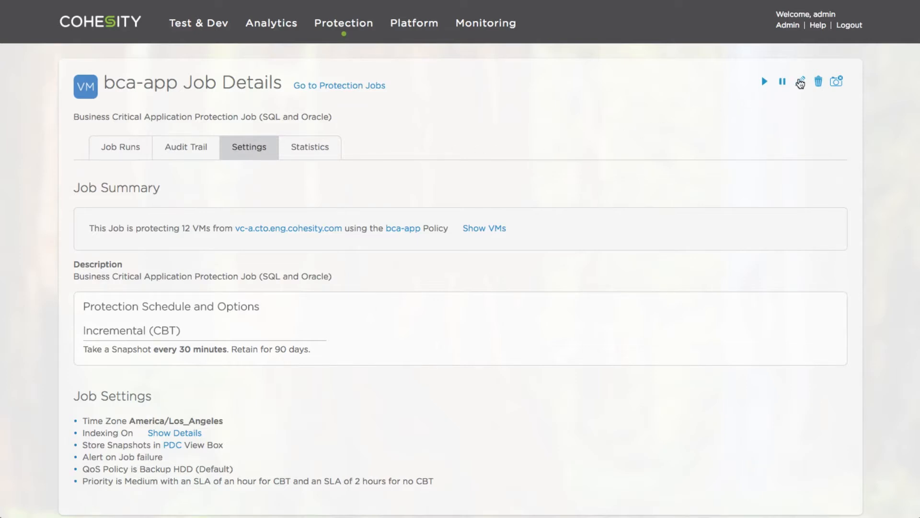
click(801, 83)
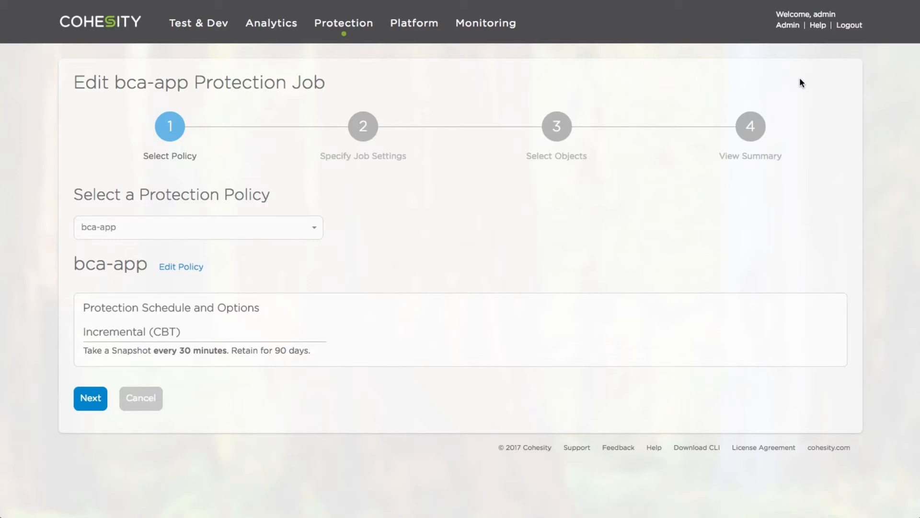
click(86, 400)
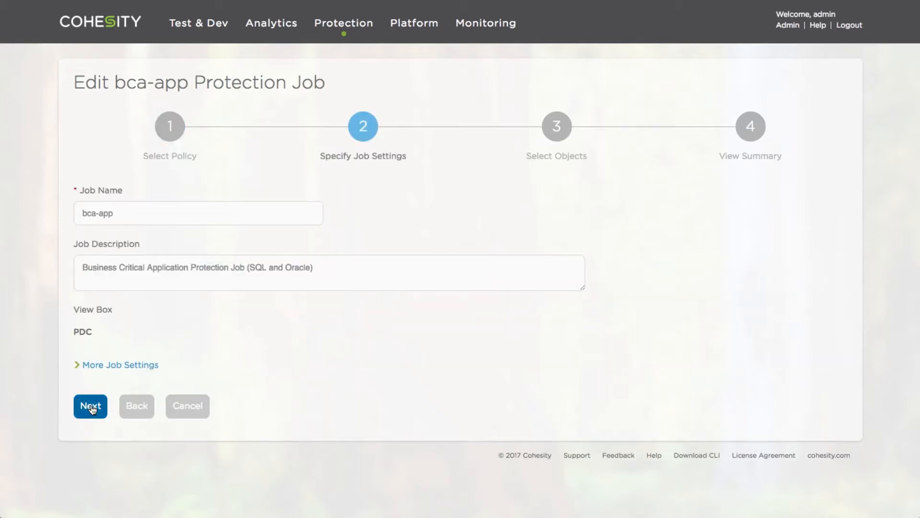
click(86, 401)
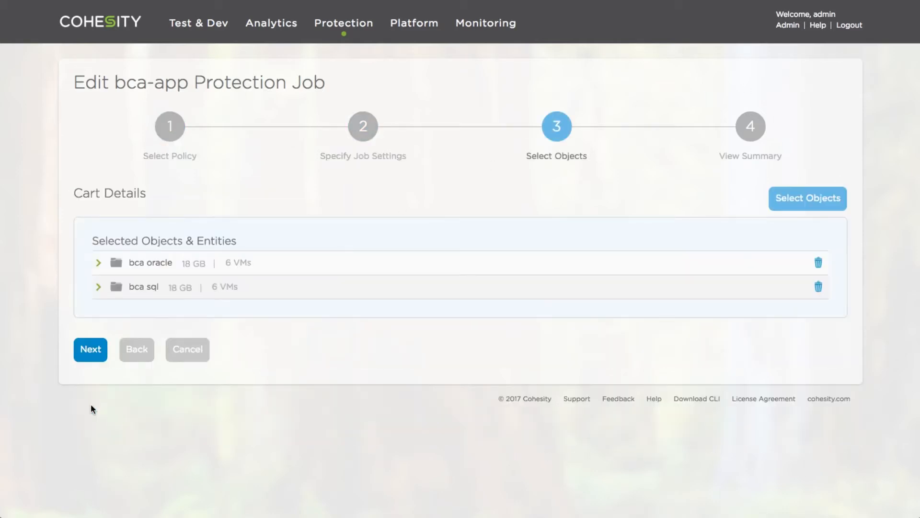
Step: Expand the bca oracle and bca sql folders to check their included virtual machines, and leave the job edit without saving
click(99, 263)
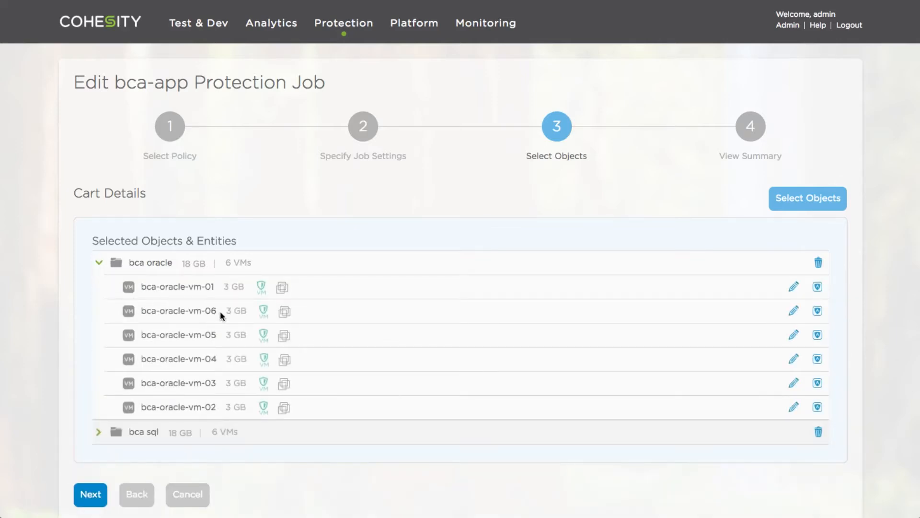
scroll(220, 312, down, 2)
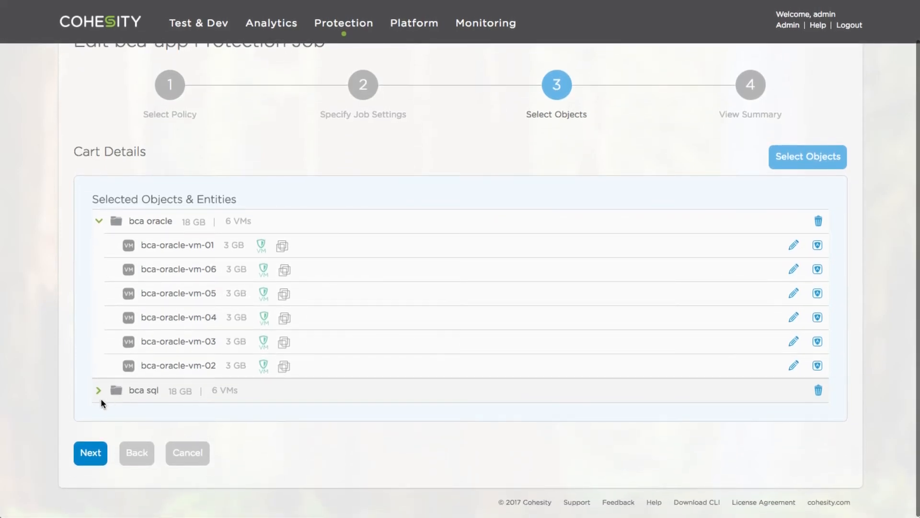
click(99, 390)
scroll(151, 413, down, 3)
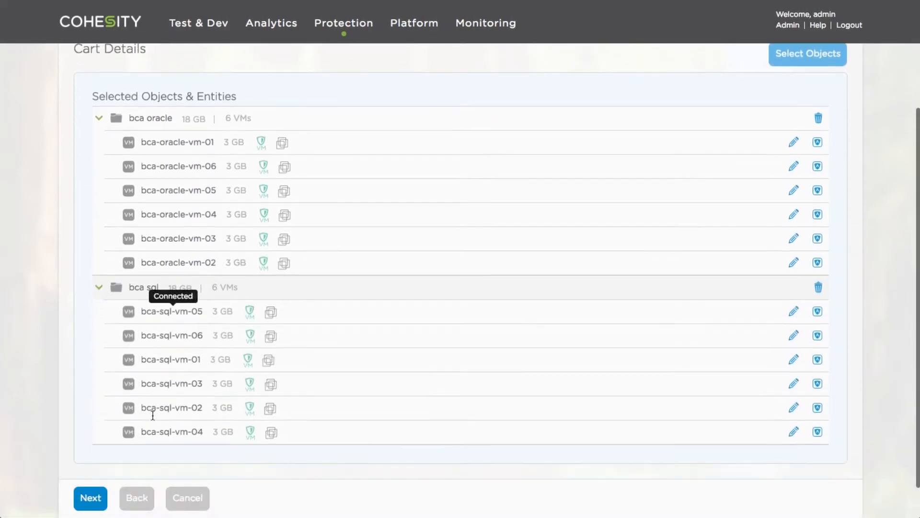
scroll(153, 415, down, 2)
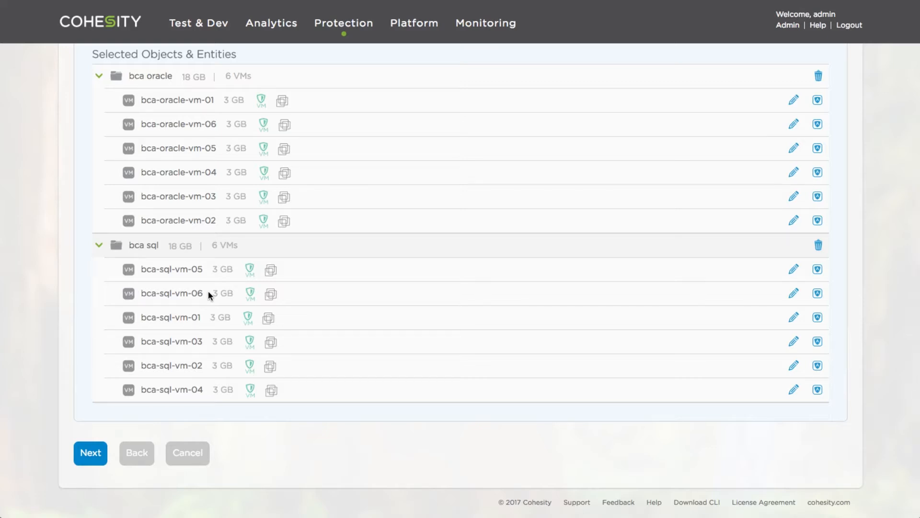
click(191, 452)
Step: Open bca-app's last run from the job list, check which virtual machines it covered, and return to the job details
scroll(190, 446, down, 2)
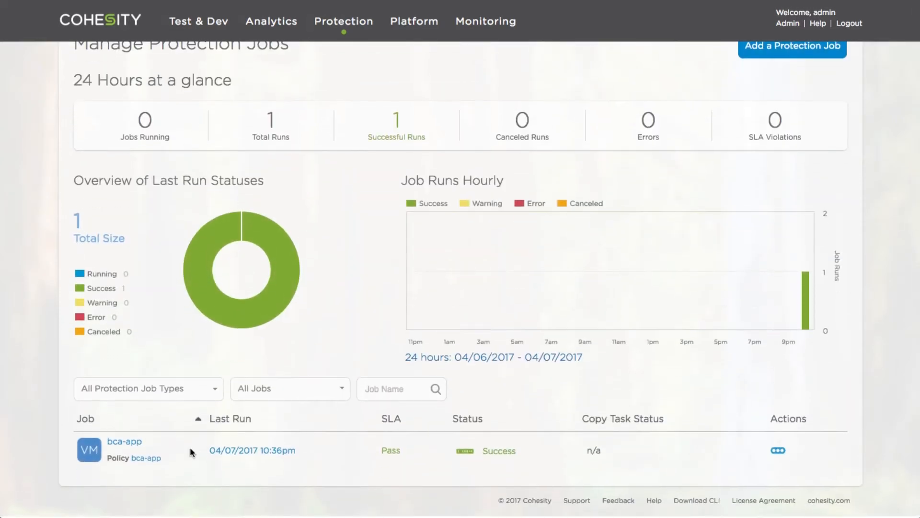
click(252, 449)
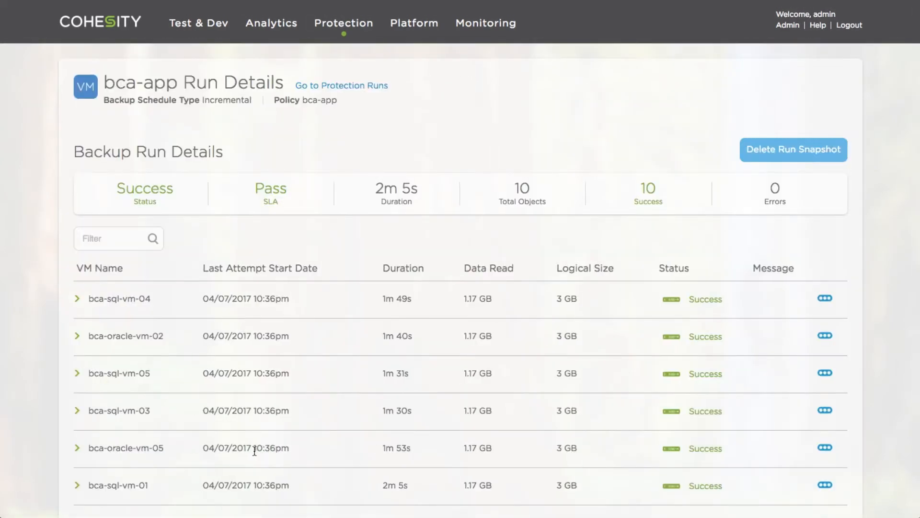
scroll(255, 451, down, 4)
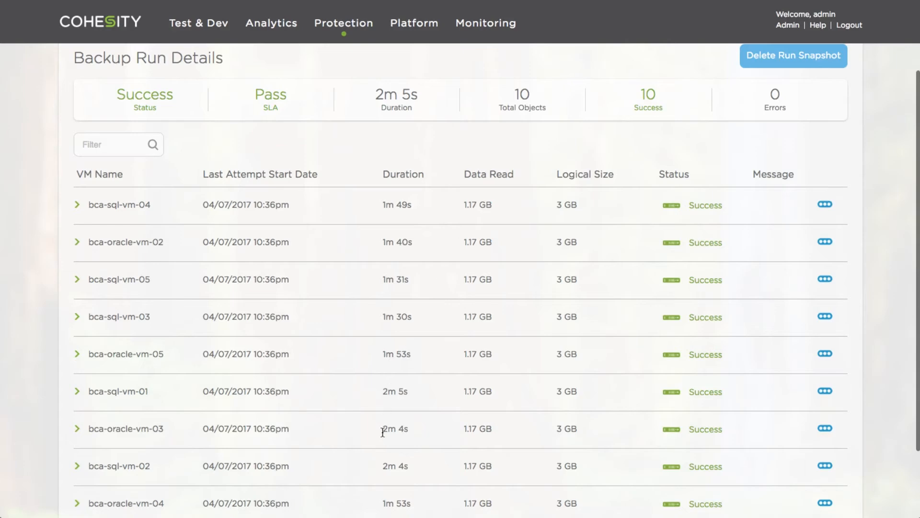
scroll(384, 431, down, 1)
scroll(384, 433, down, 3)
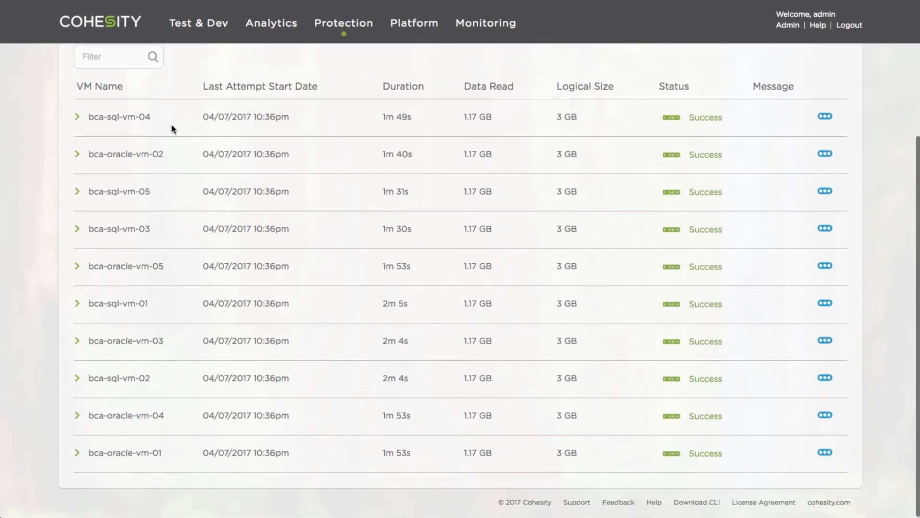
scroll(171, 123, up, 5)
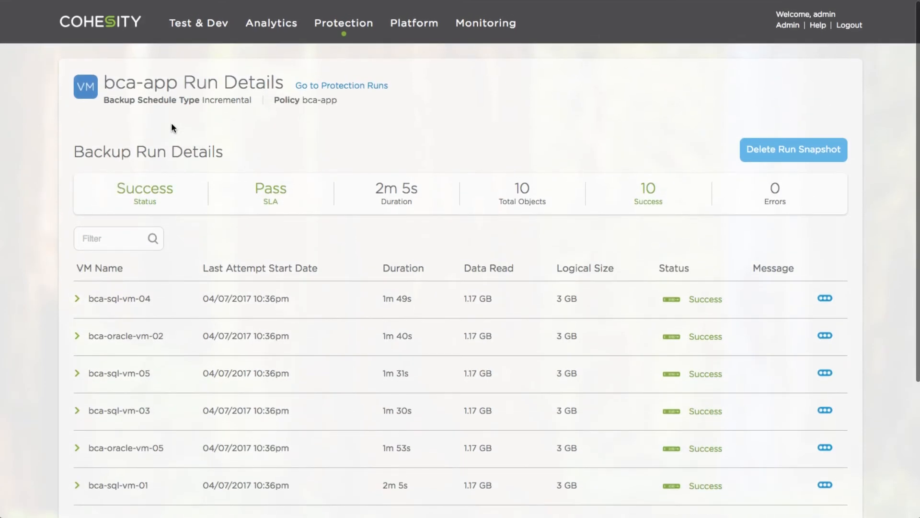
click(341, 86)
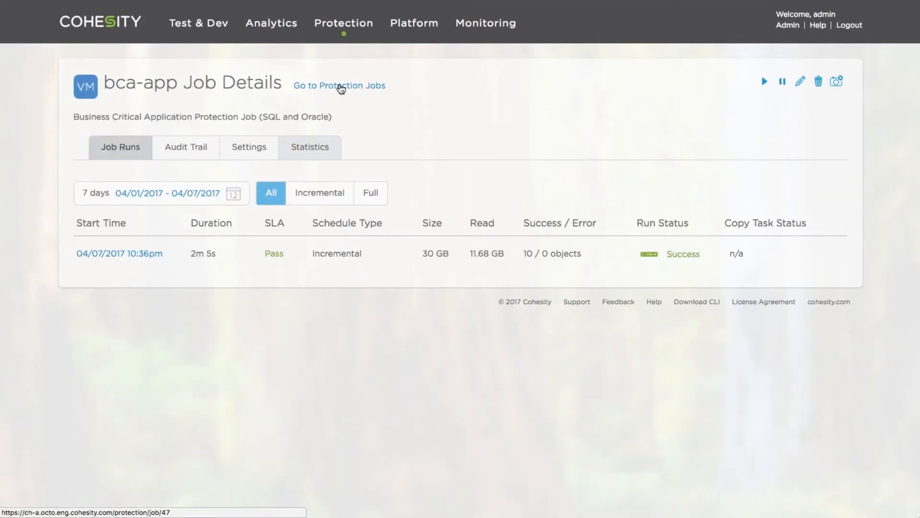
Step: Return to the protection jobs overview and start an immediate run of the bca-app job
mouse_move(351, 29)
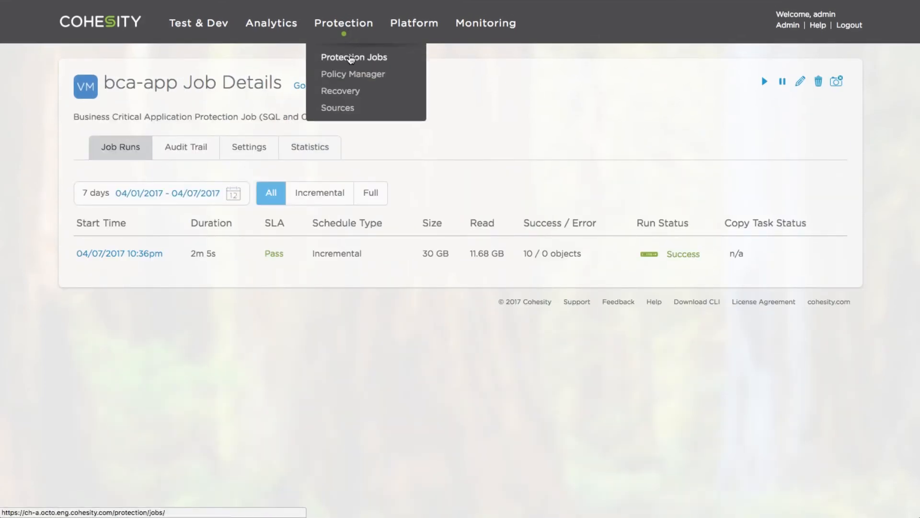
click(349, 54)
scroll(413, 336, down, 2)
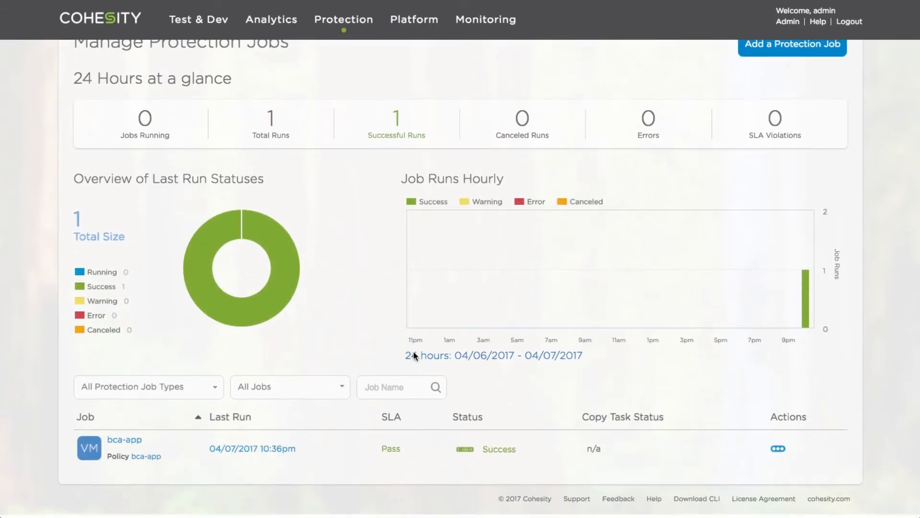
click(778, 452)
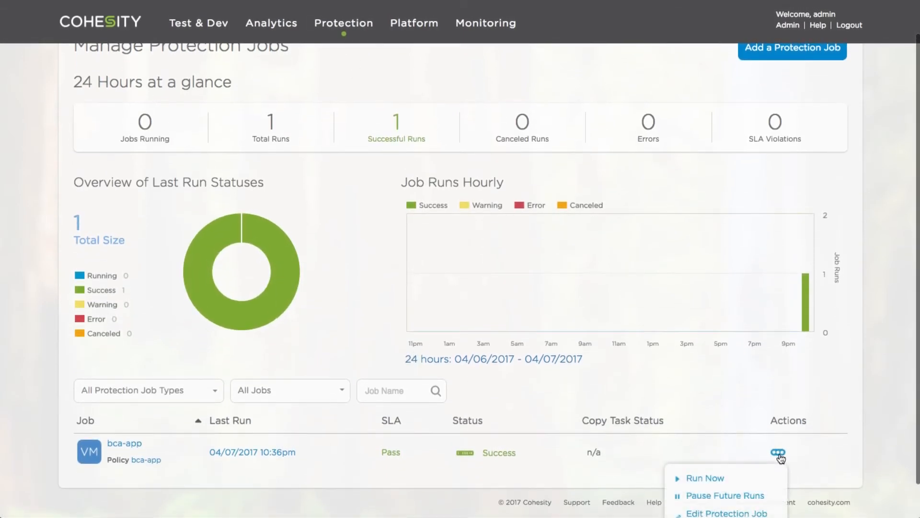
click(717, 479)
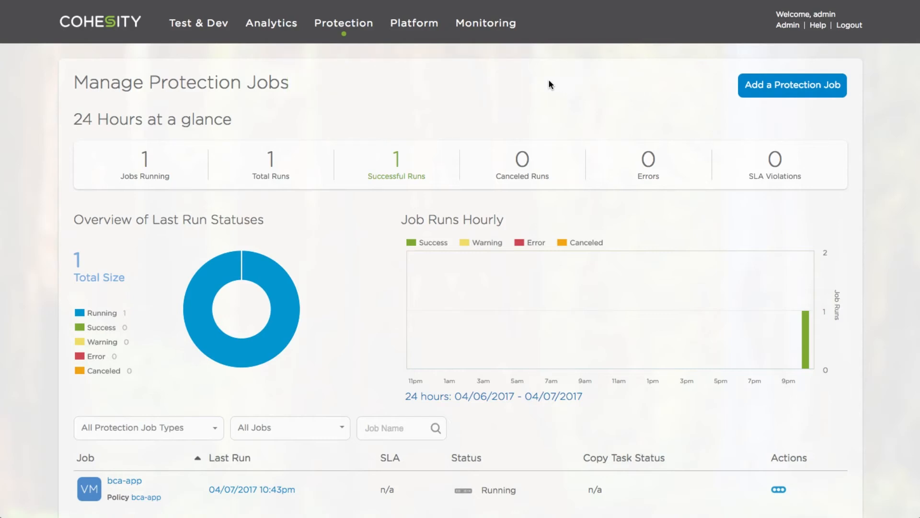
Step: Open the 04/07/2017 10:43pm run, follow each virtual machine's backup progress, and return to the job's run list
scroll(549, 84, down, 2)
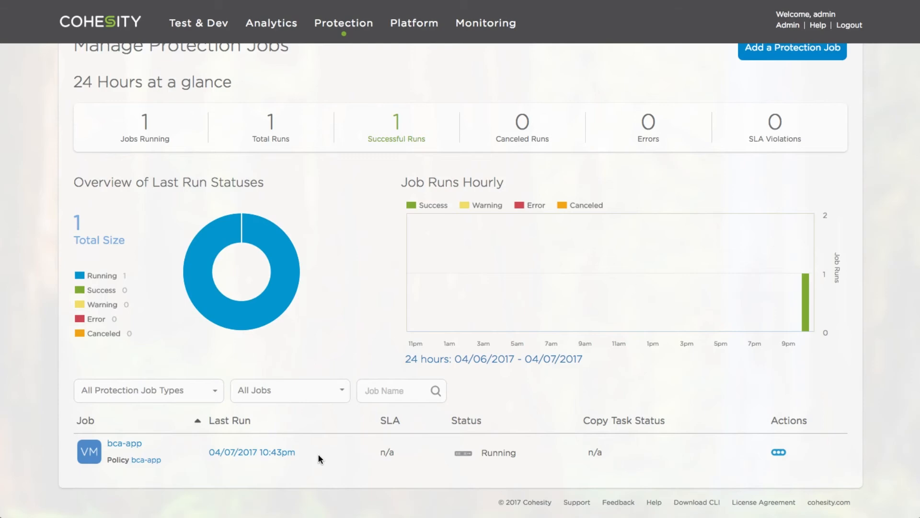
click(268, 453)
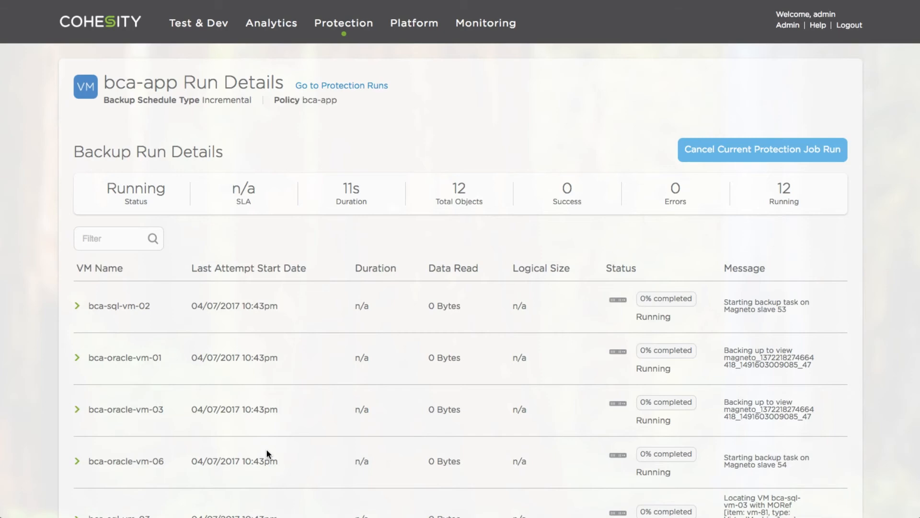
scroll(267, 449, down, 5)
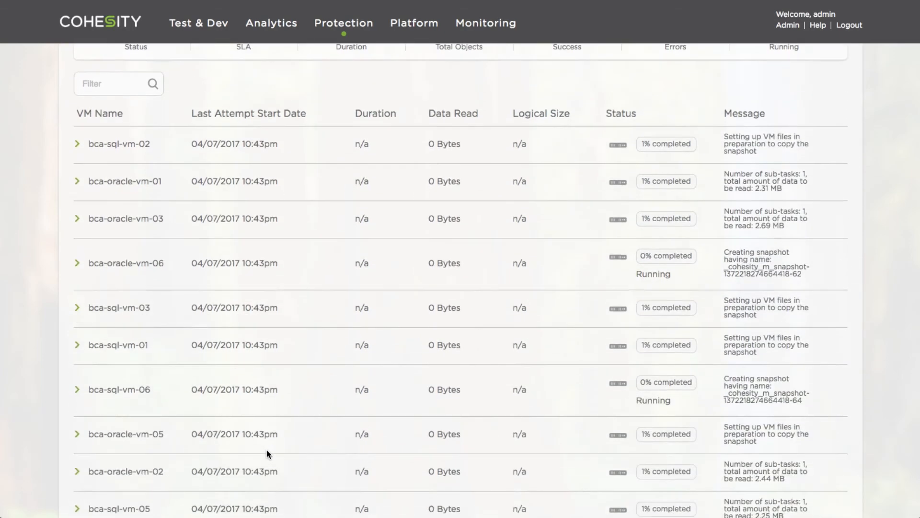
scroll(166, 335, down, 2)
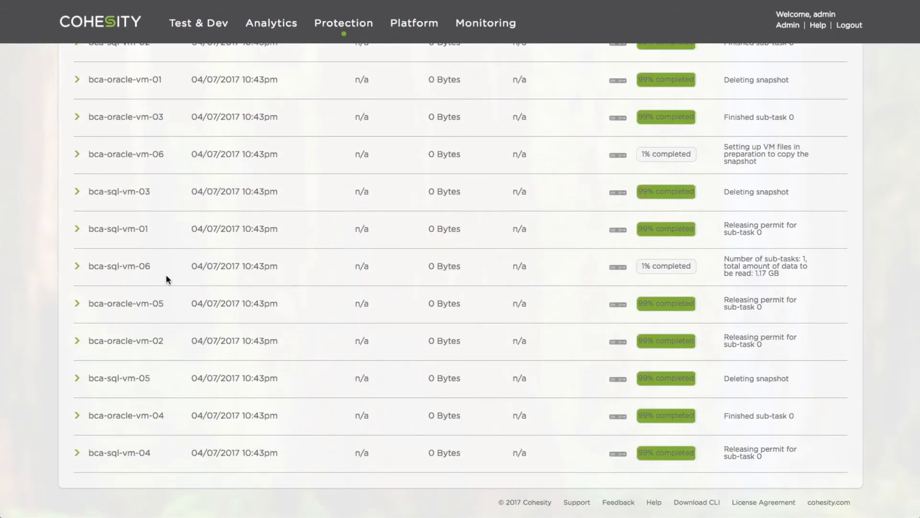
scroll(165, 277, up, 3)
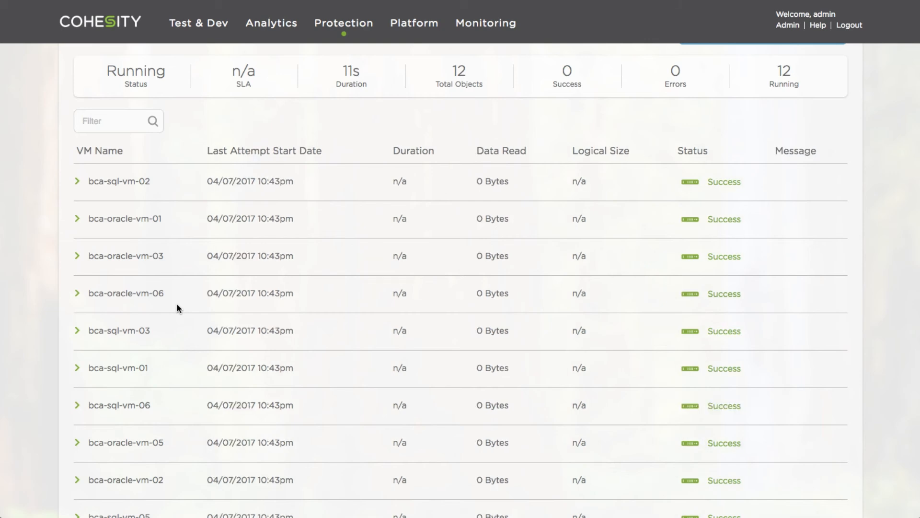
scroll(177, 305, up, 3)
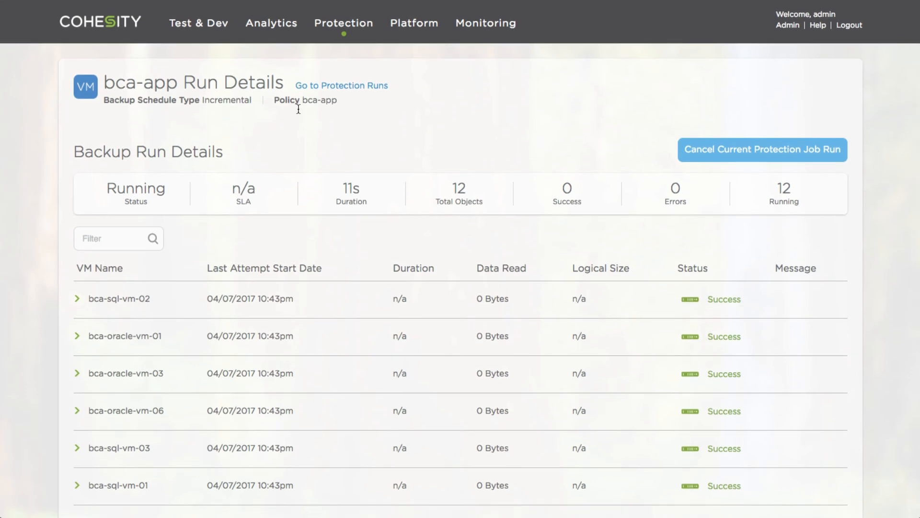
click(334, 88)
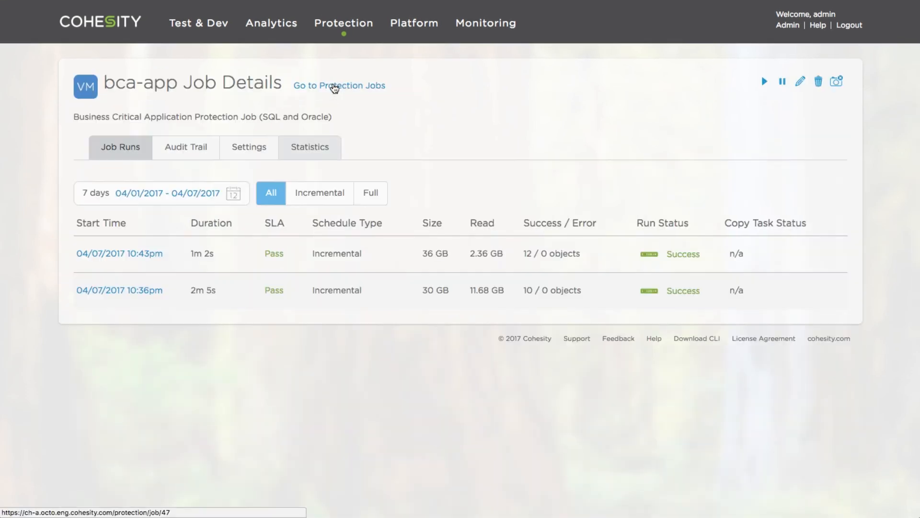